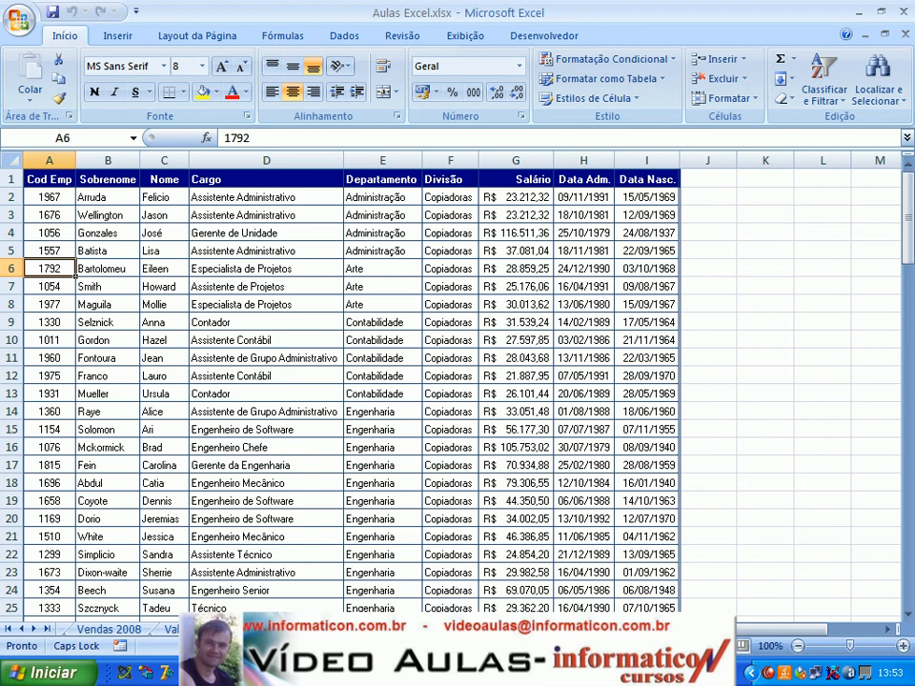
key(Right)
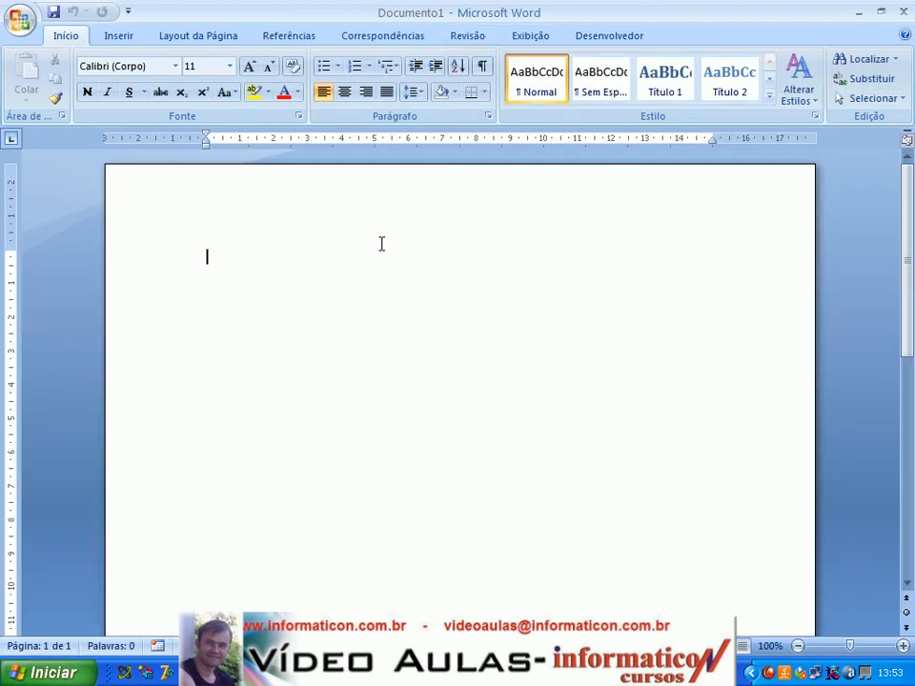
Step: Start a mail merge of the Cartas type in the blank Word document
click(401, 46)
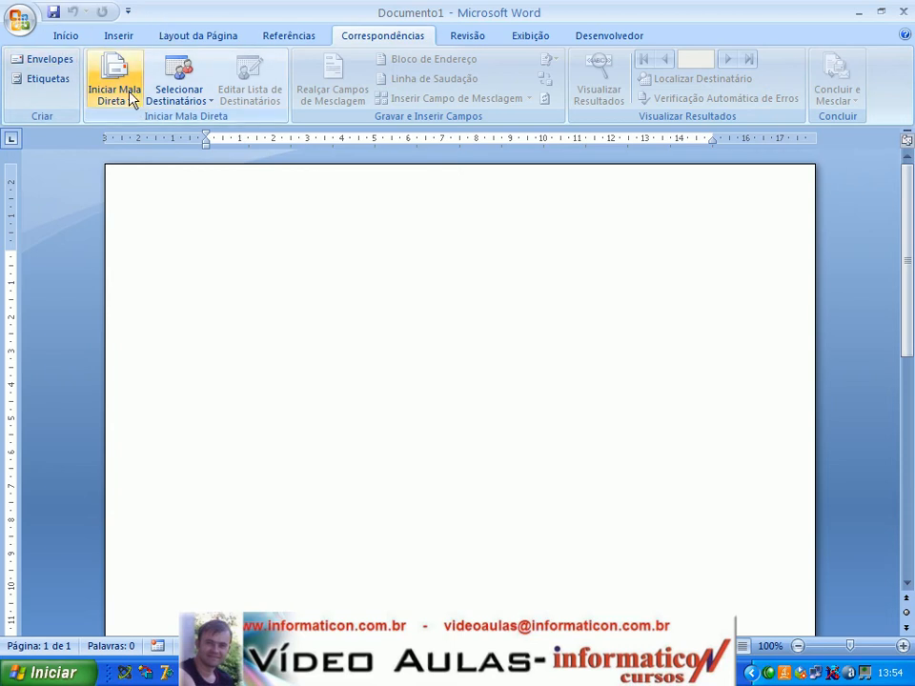
click(136, 101)
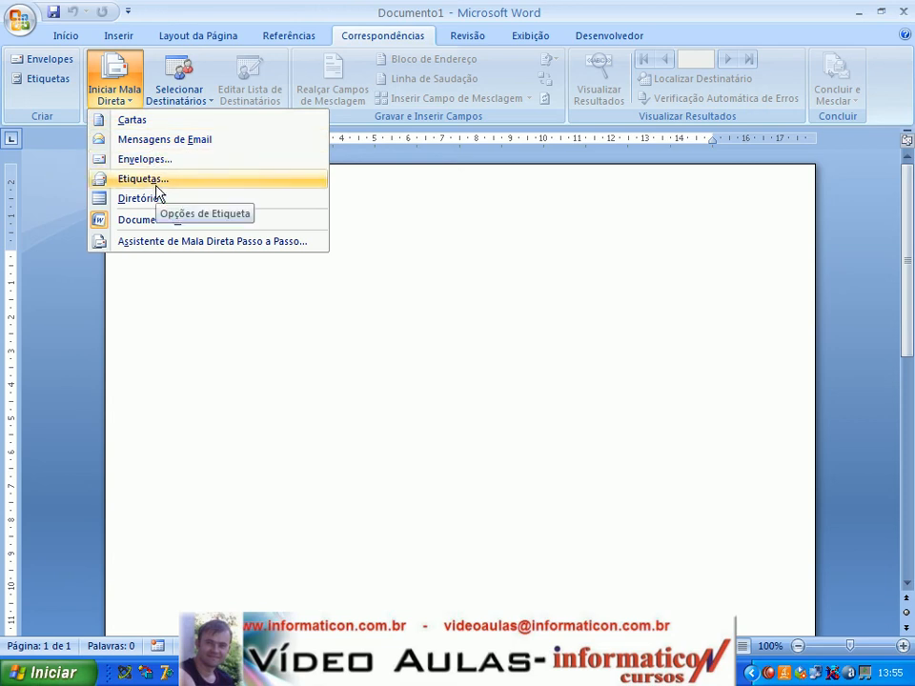
click(139, 121)
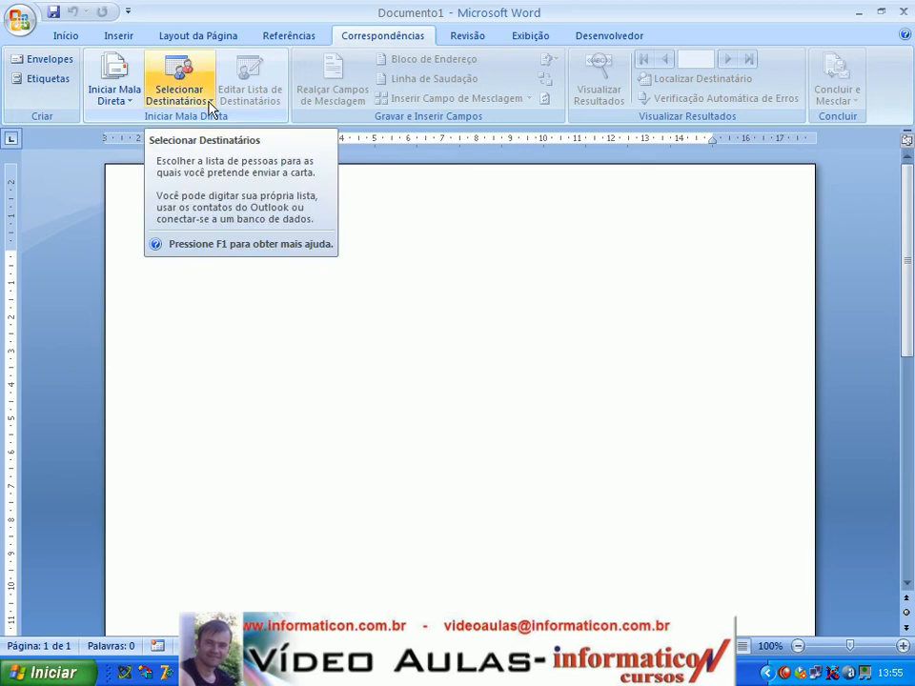
Step: Use the existing workbook Aulas Excel.xlsx on drive D: as the recipient source, choosing the Funcionarios$ table with its first row as column headers
click(210, 110)
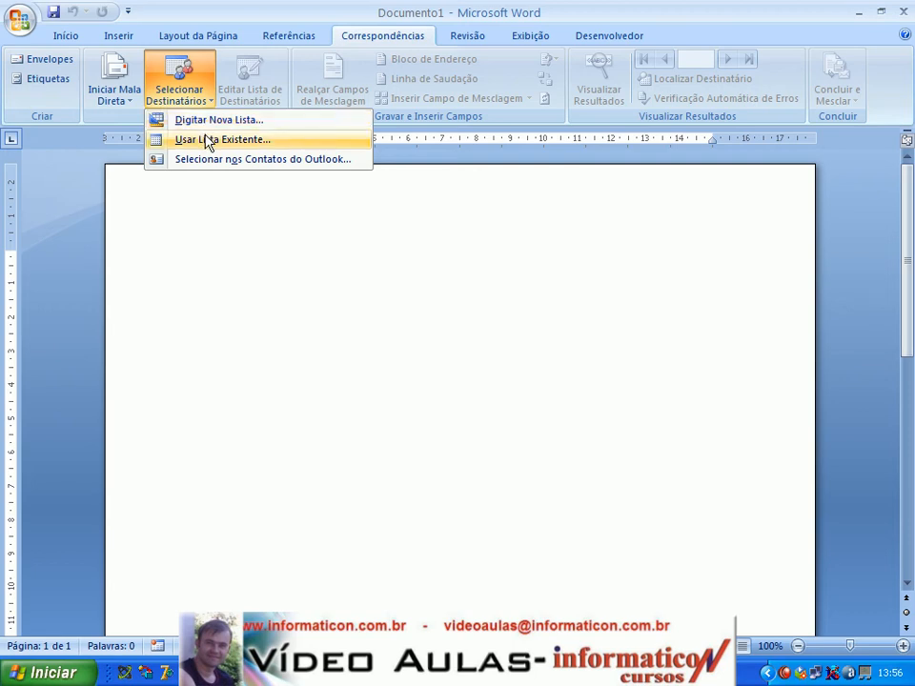
click(207, 140)
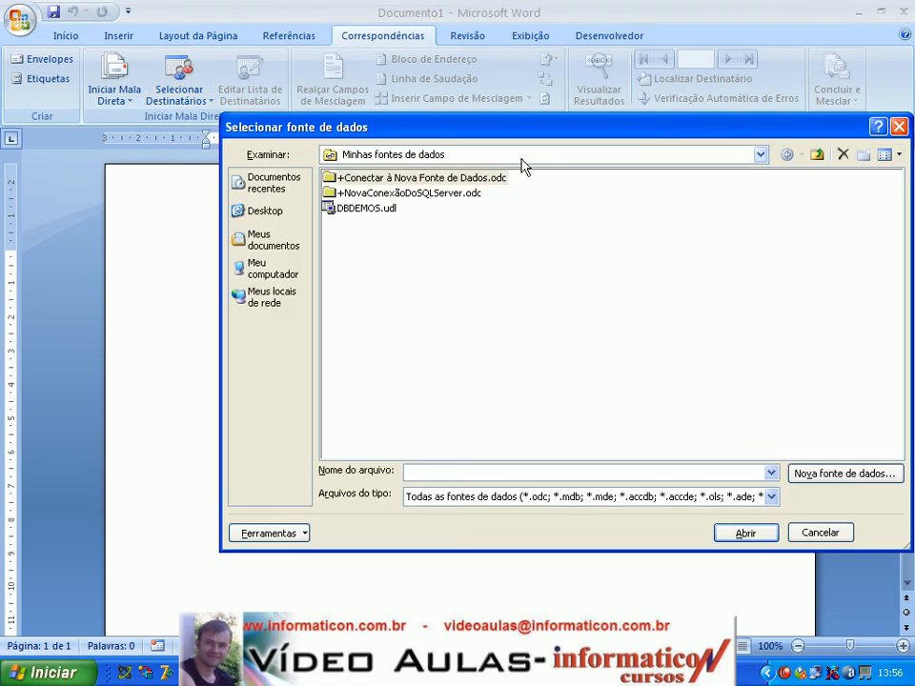
click(272, 274)
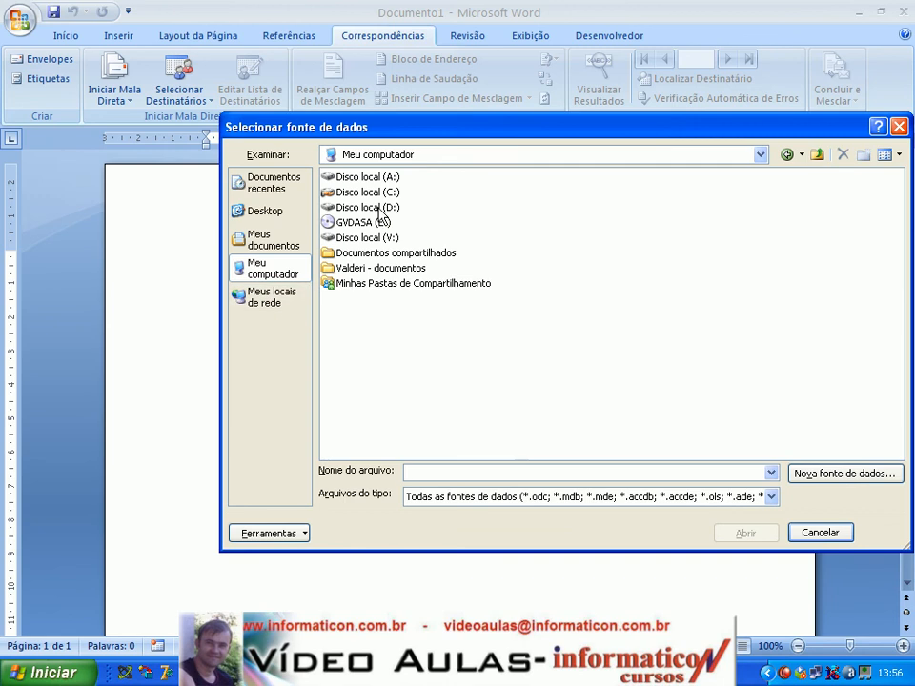
double_click(379, 207)
double_click(524, 254)
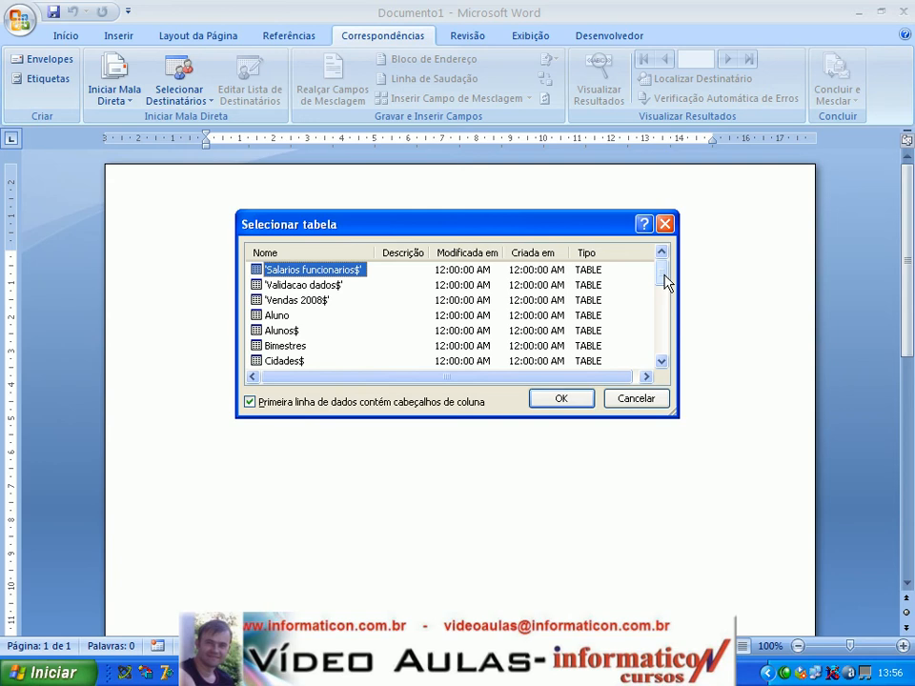
drag(663, 280, 650, 303)
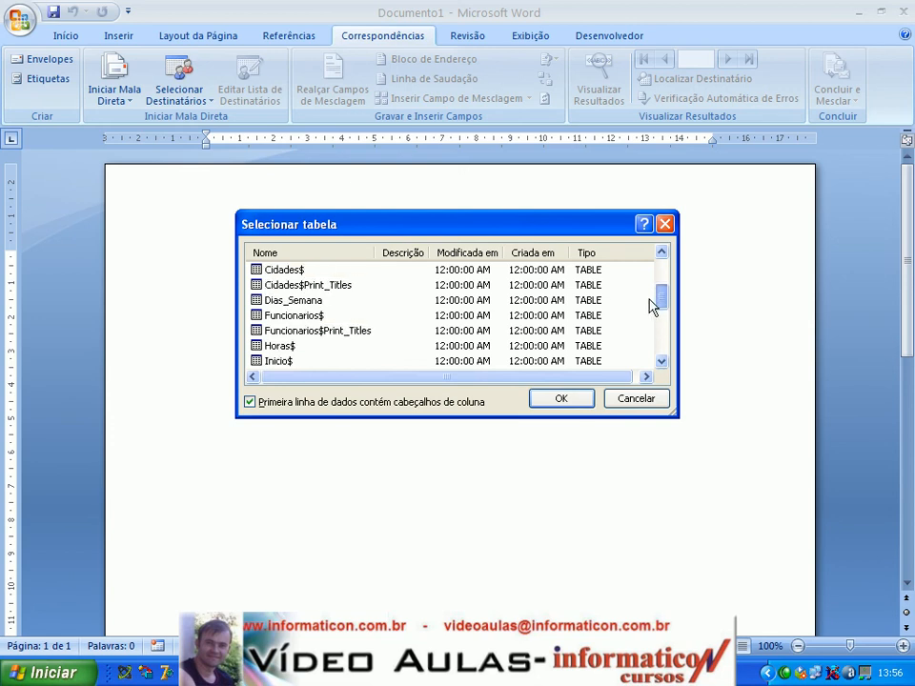
click(295, 315)
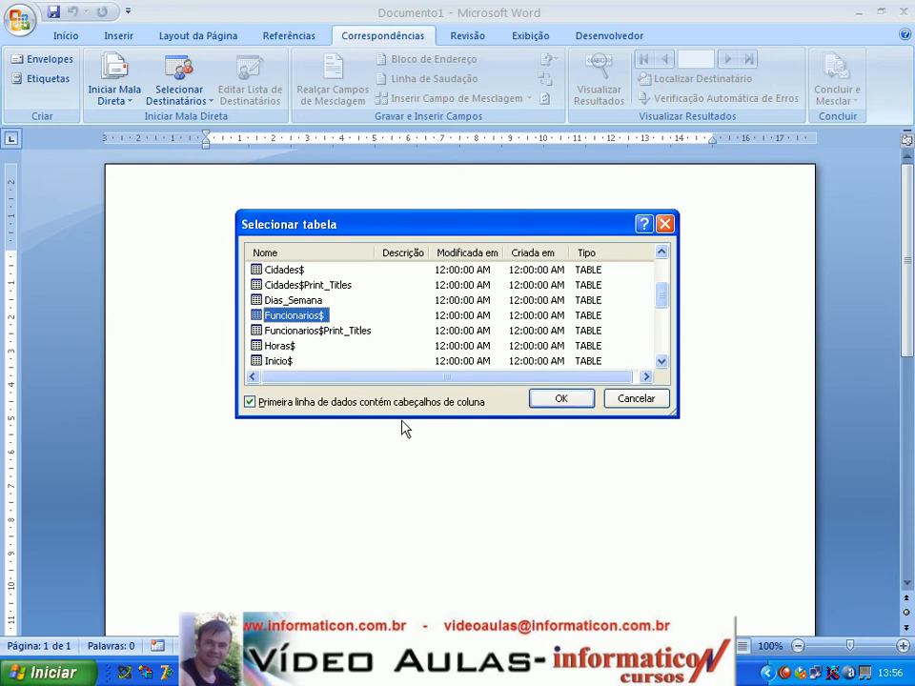
click(552, 396)
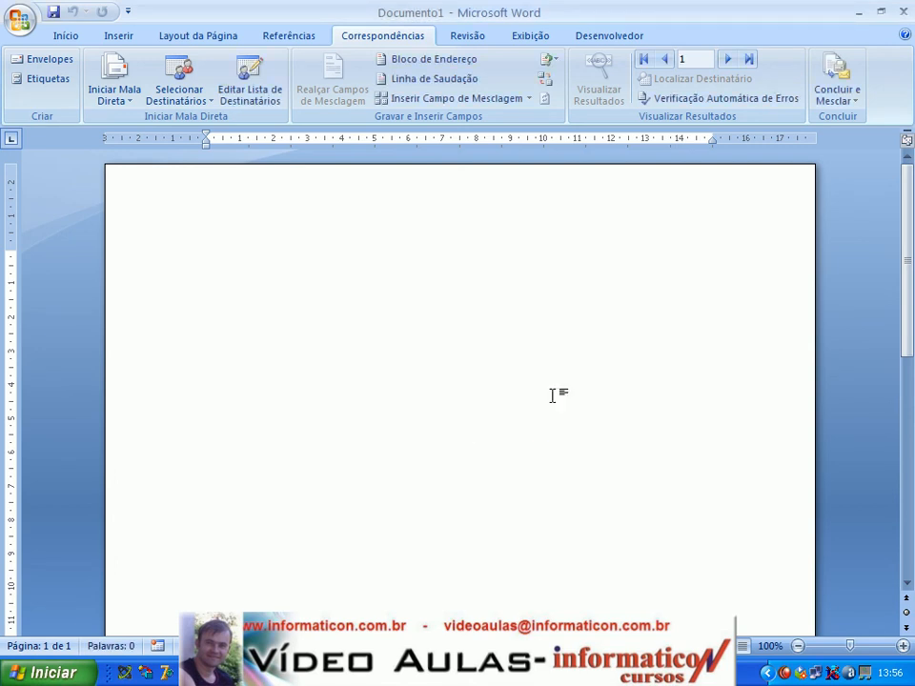
Step: Open the mail merge recipient list for editing and sort it by Nome in ascending order (Crescente)
click(269, 95)
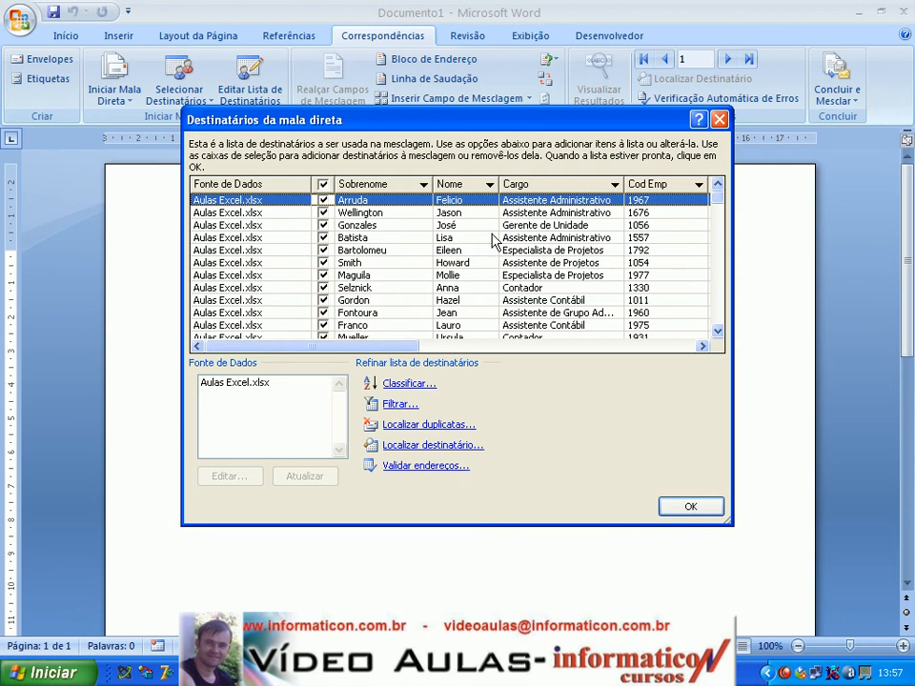
click(471, 239)
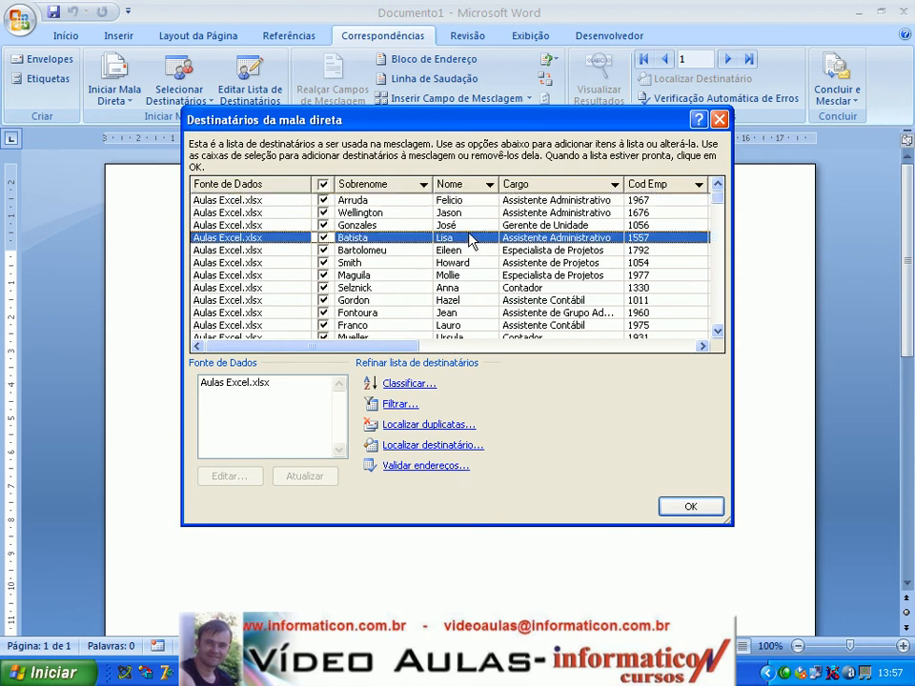
click(400, 384)
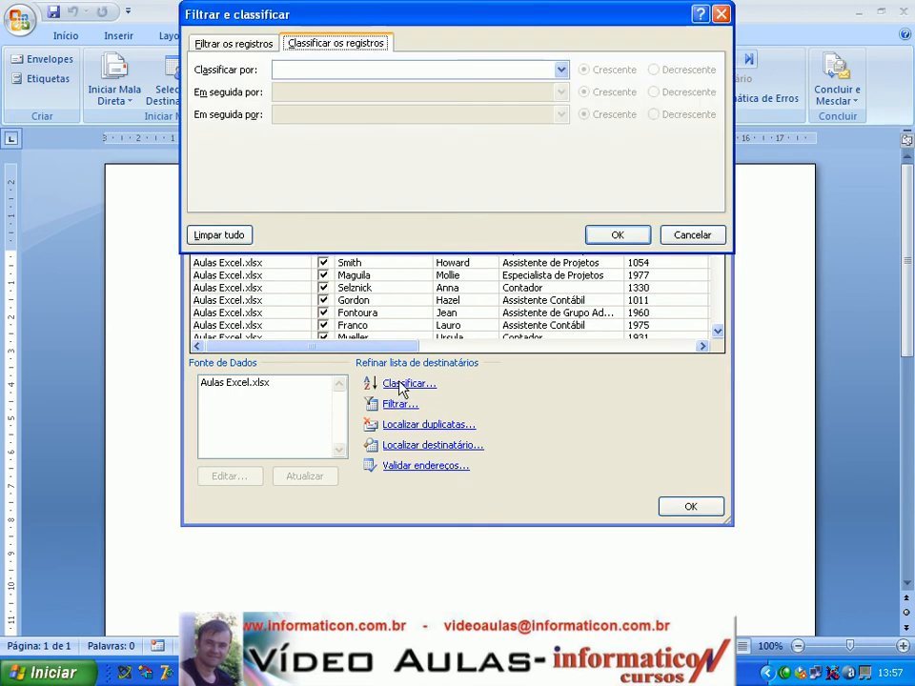
click(522, 70)
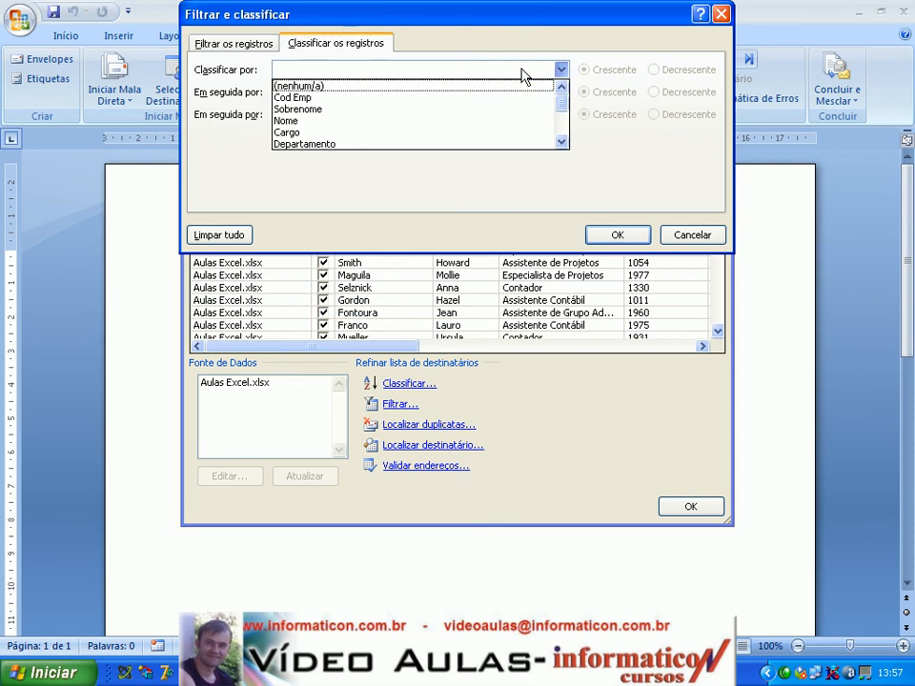
click(315, 121)
click(627, 72)
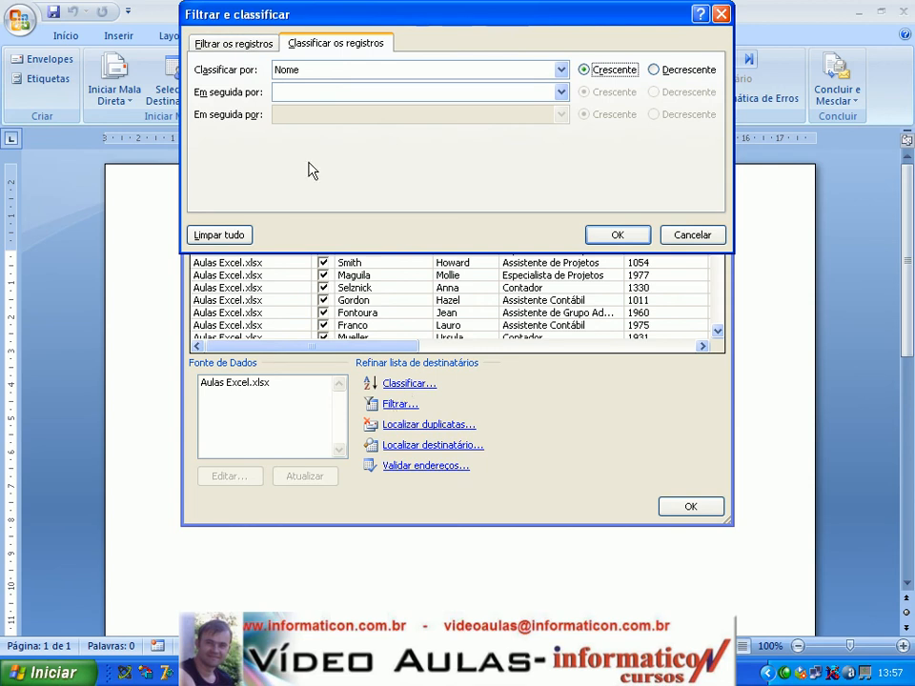
click(619, 236)
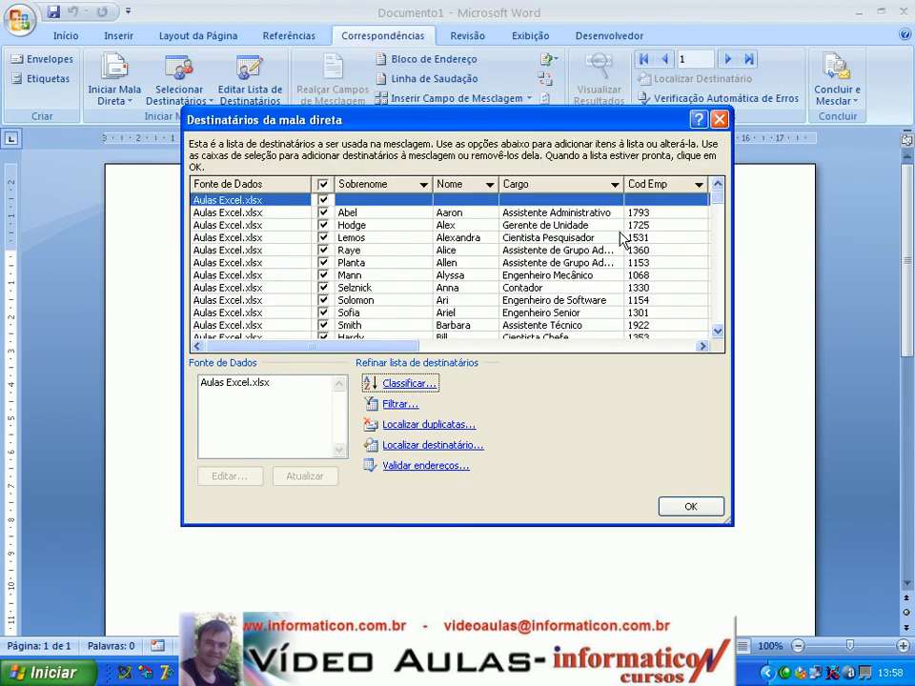
Step: Look over the sorted recipients and check the list for duplicate entries
click(448, 226)
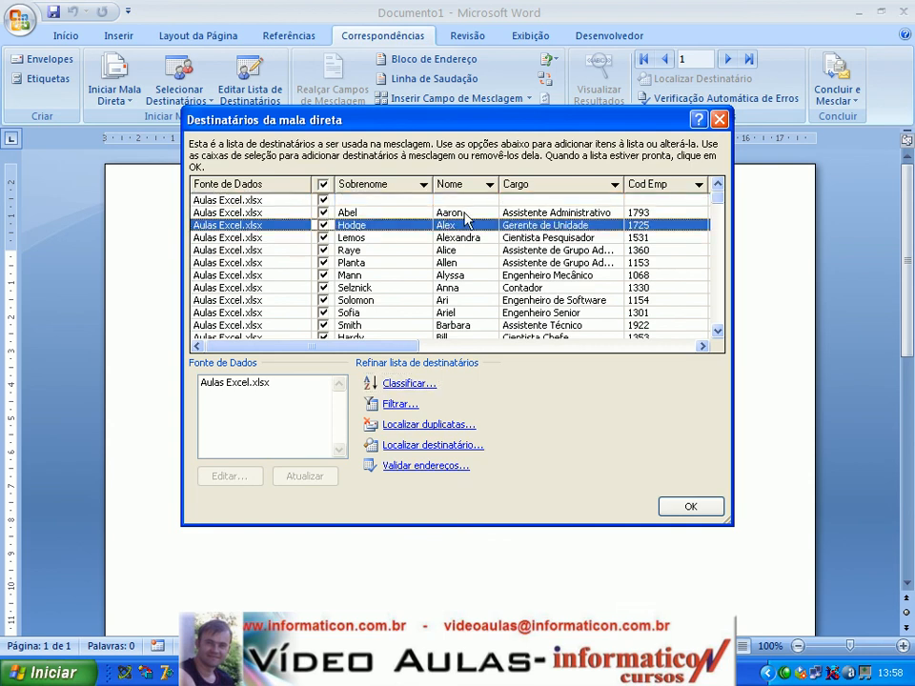
click(457, 213)
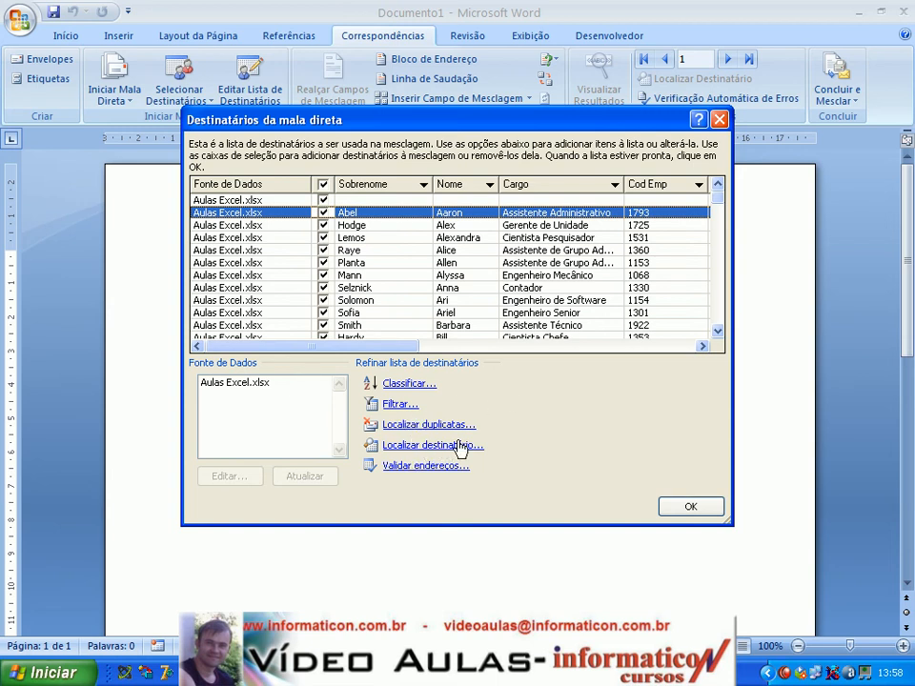
click(394, 425)
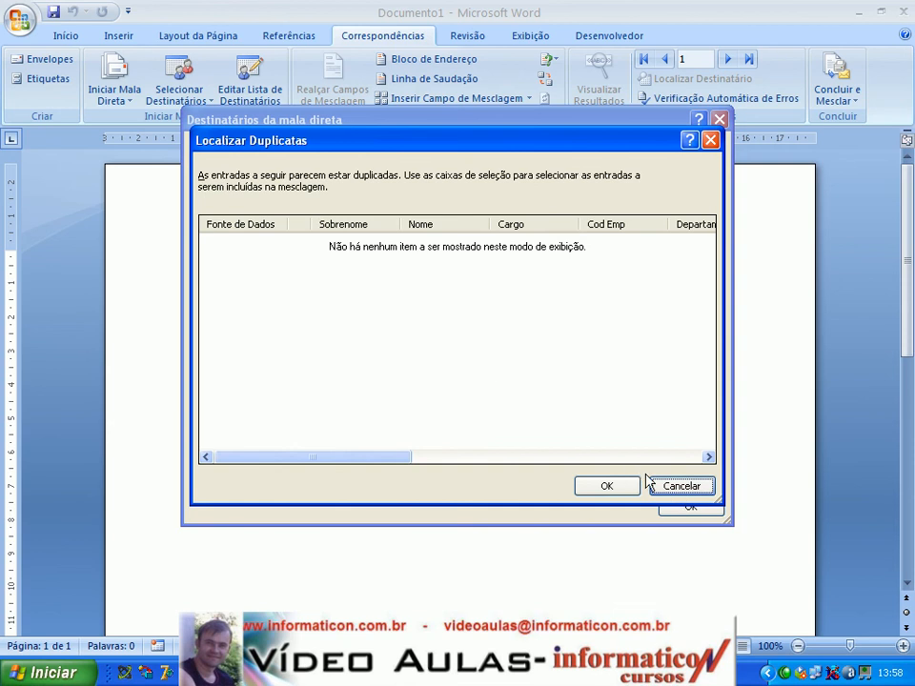
click(673, 490)
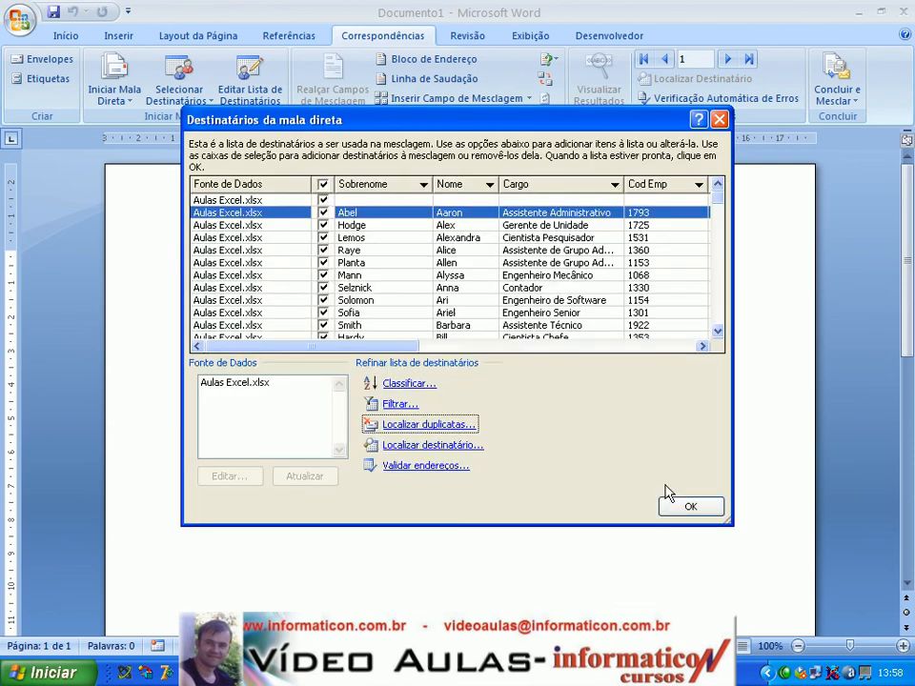
Step: Try excluding three individual recipients from the merge and include them again
click(324, 250)
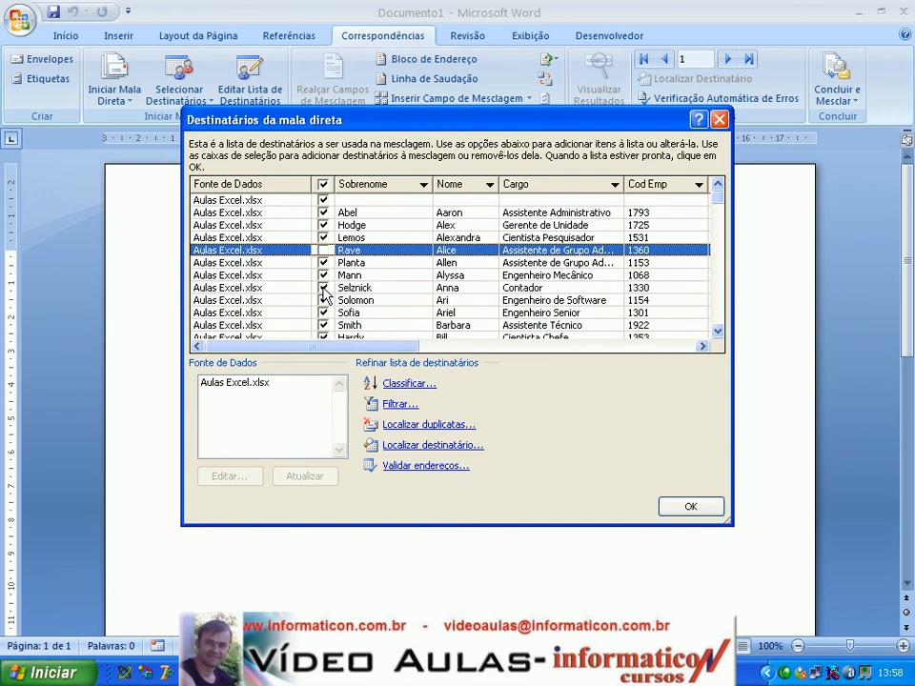
click(324, 287)
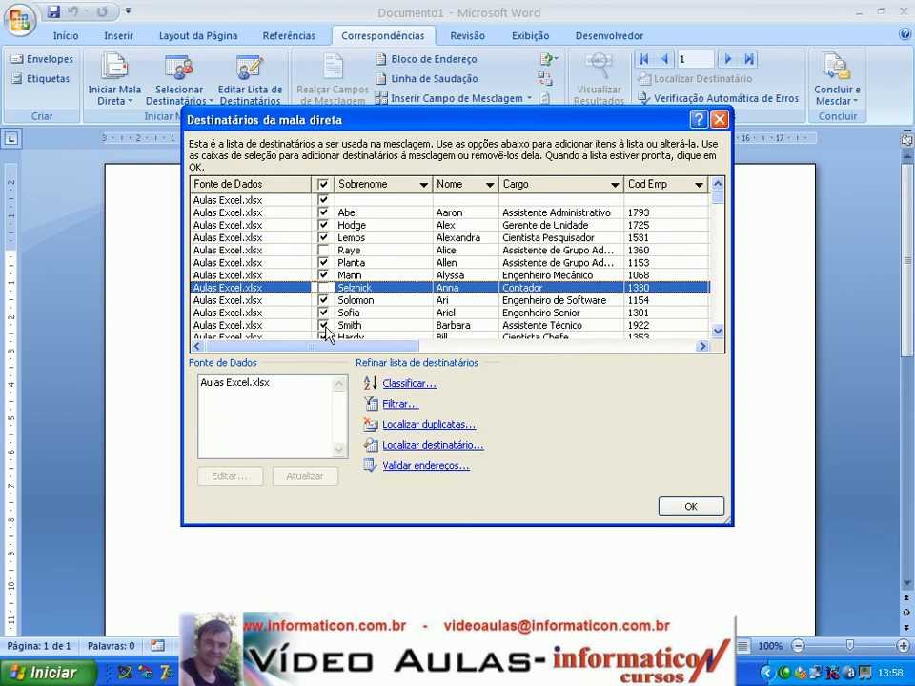
click(324, 325)
click(326, 327)
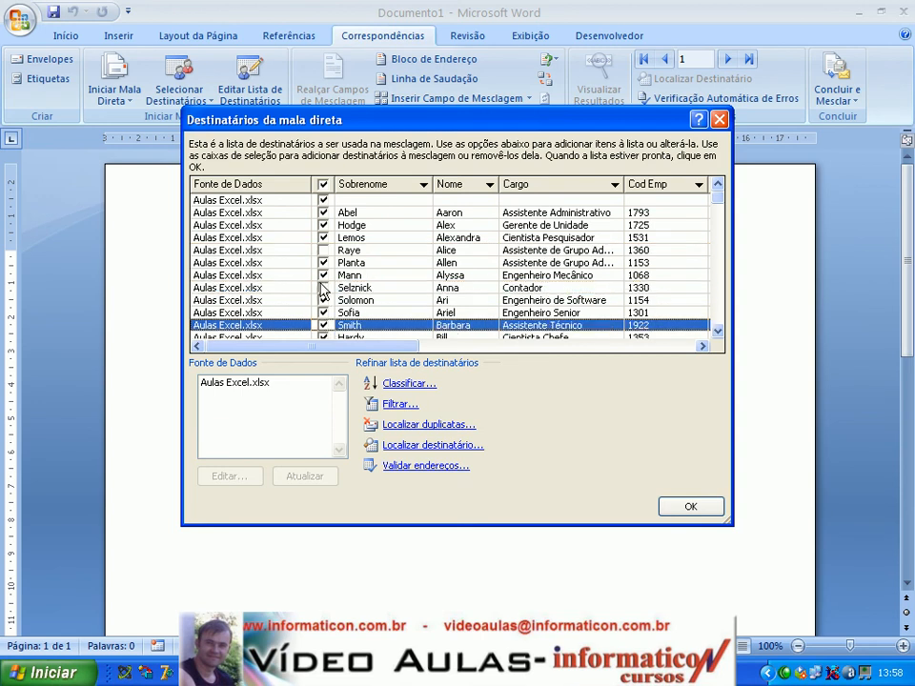
click(326, 286)
click(324, 251)
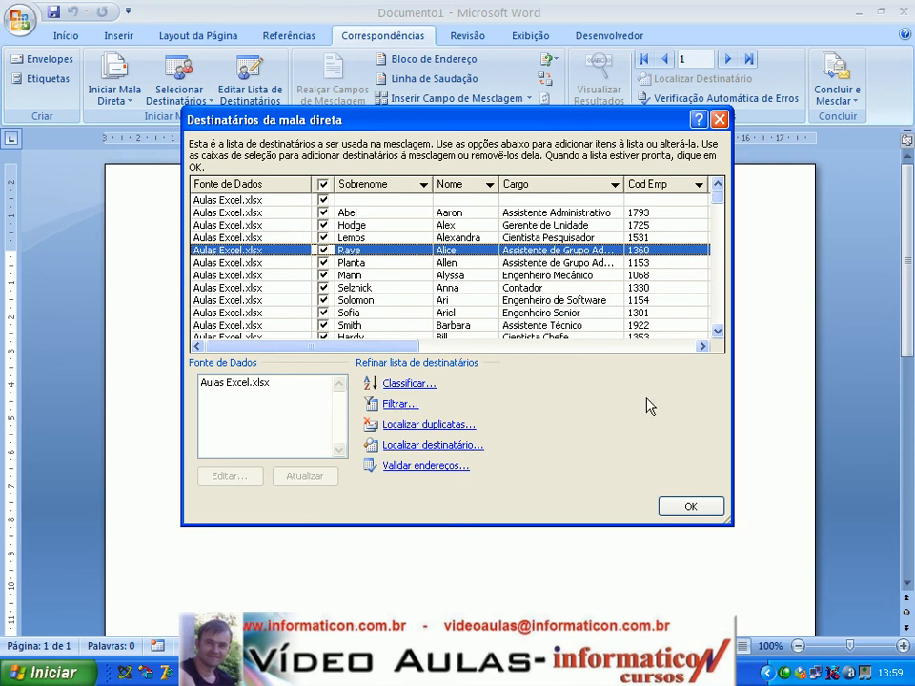
Step: Filter the recipient list to records whose Divisão field is equal to (Igual a) Fax
click(685, 347)
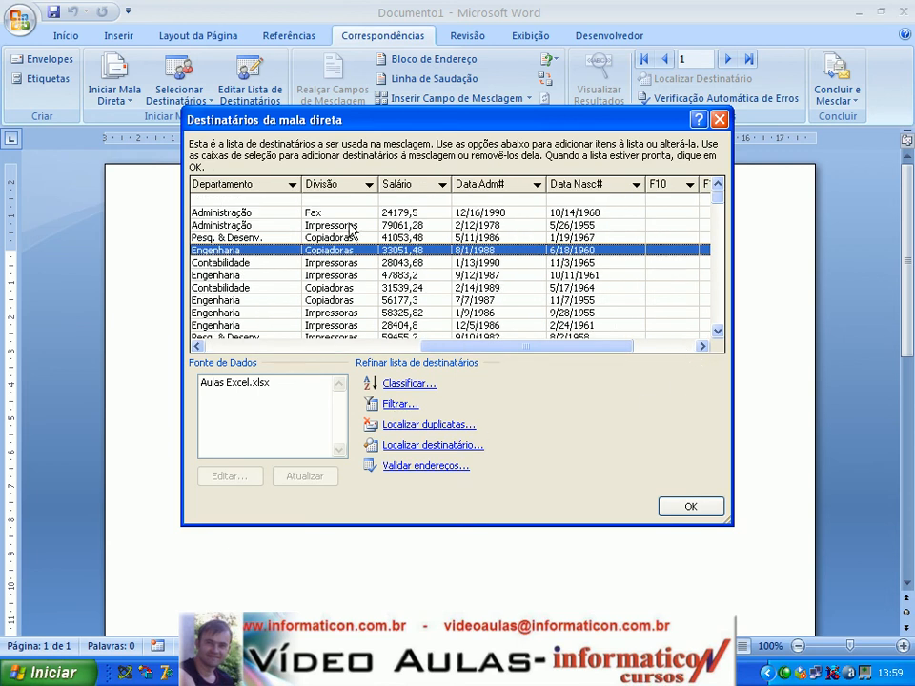
click(401, 404)
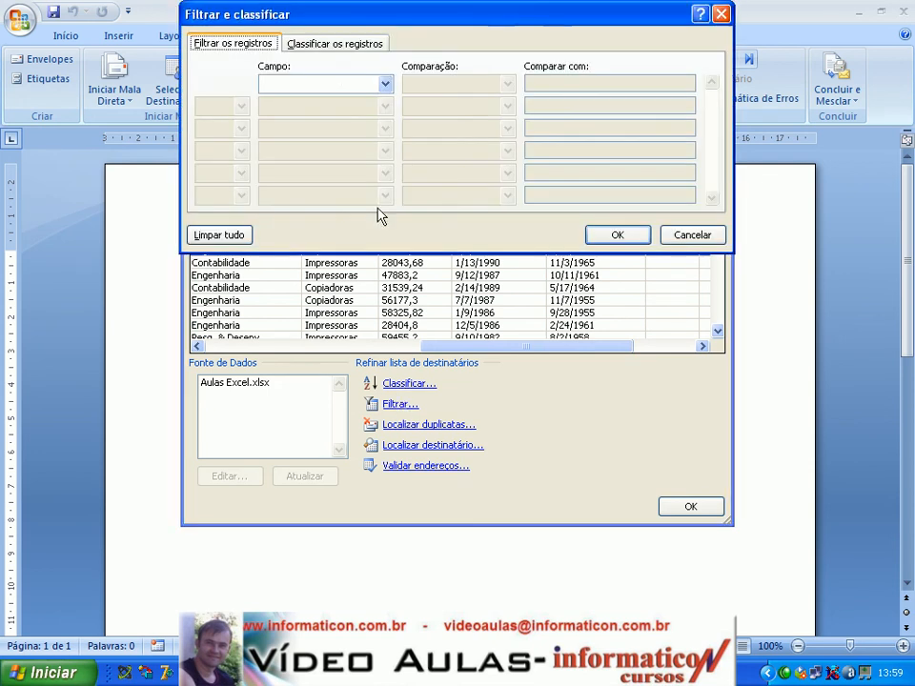
click(352, 88)
click(387, 154)
click(386, 154)
click(315, 148)
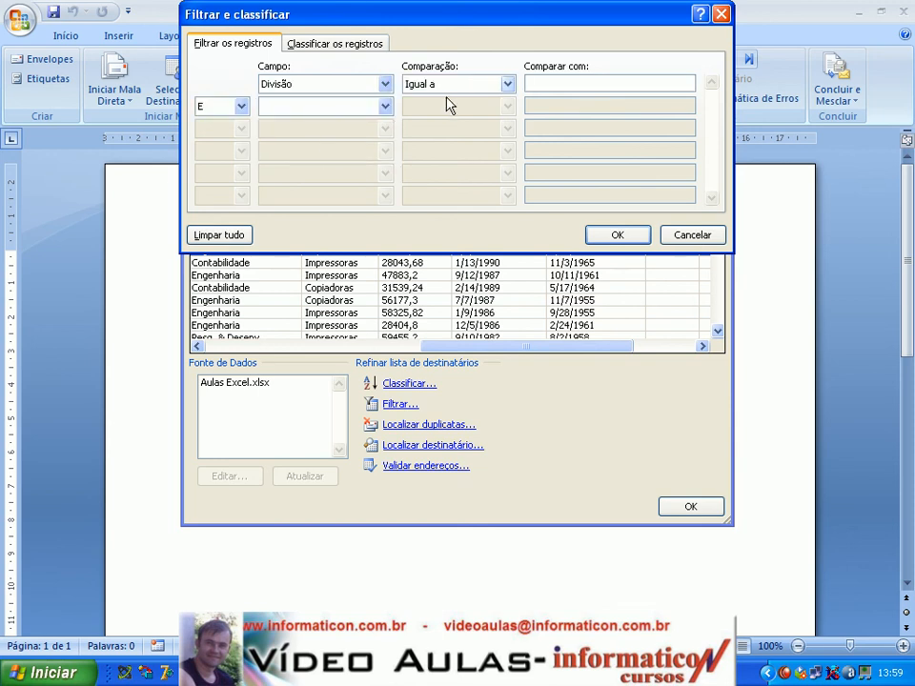
click(526, 82)
text(fAX)
key(BackSpace)
key(BackSpace)
key(BackSpace)
text(Fax)
click(637, 237)
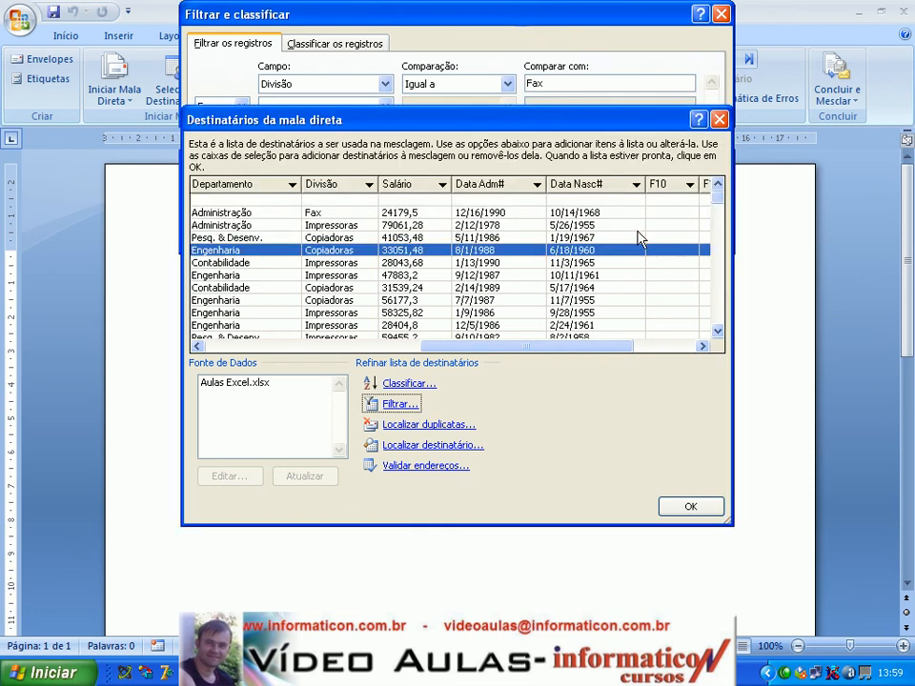
click(673, 348)
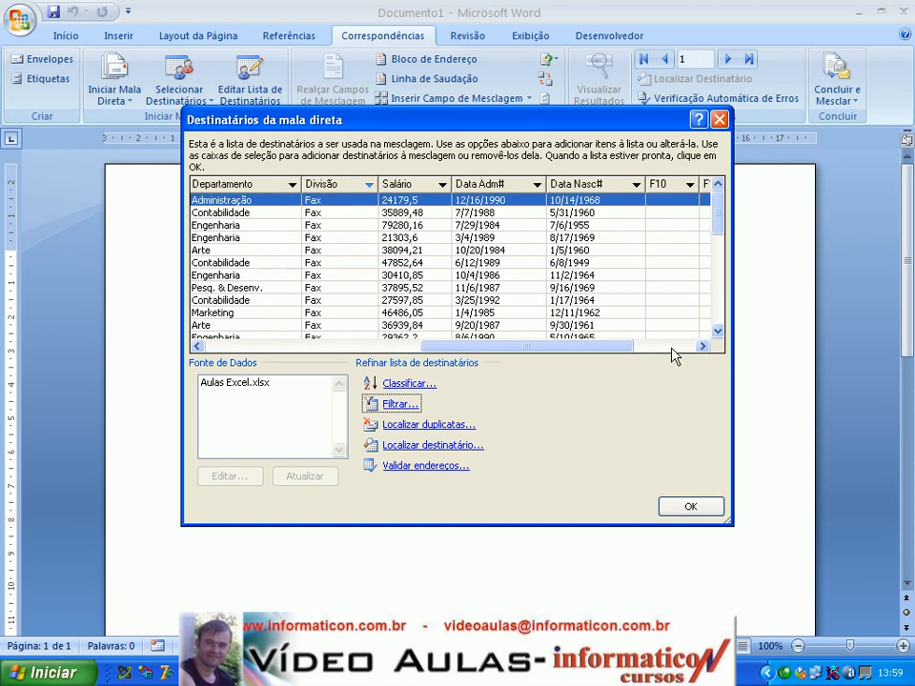
click(341, 263)
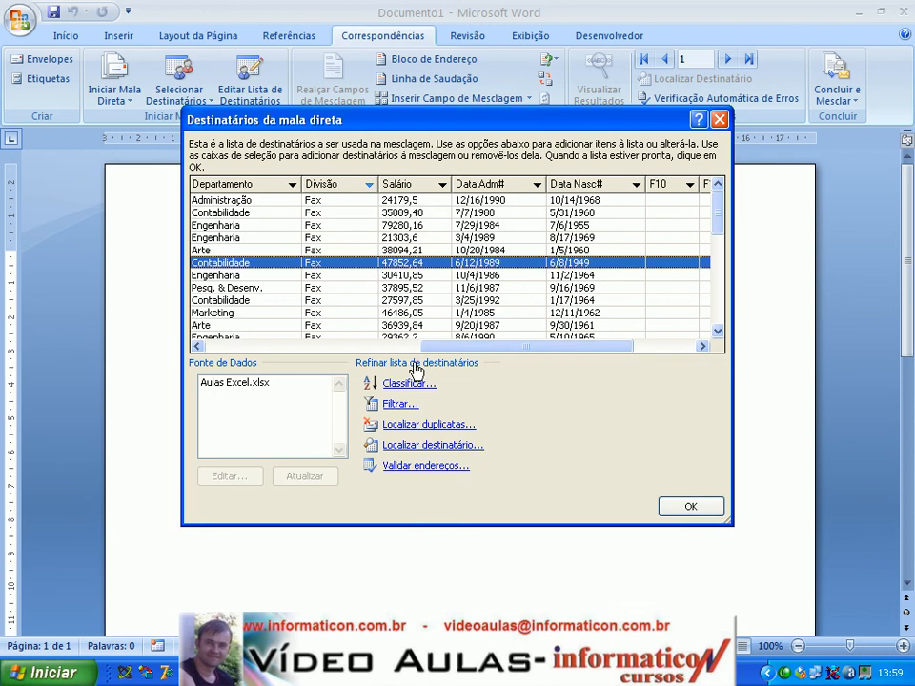
Step: Add a second recipient filter condition (E) requiring the Salário field to be greater than or equal to (Maior ou igual a) 30000
click(396, 408)
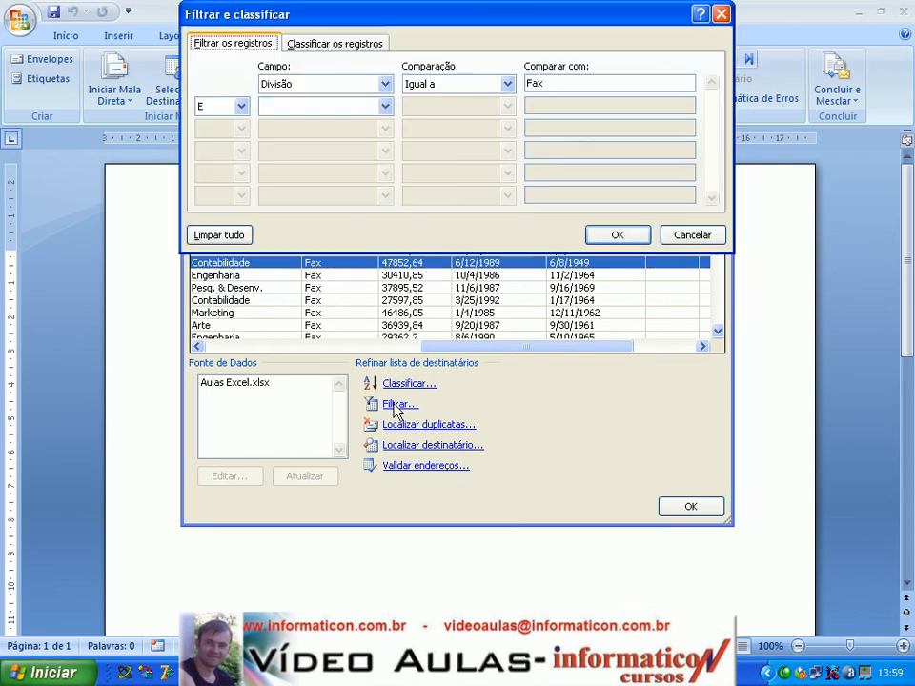
click(385, 106)
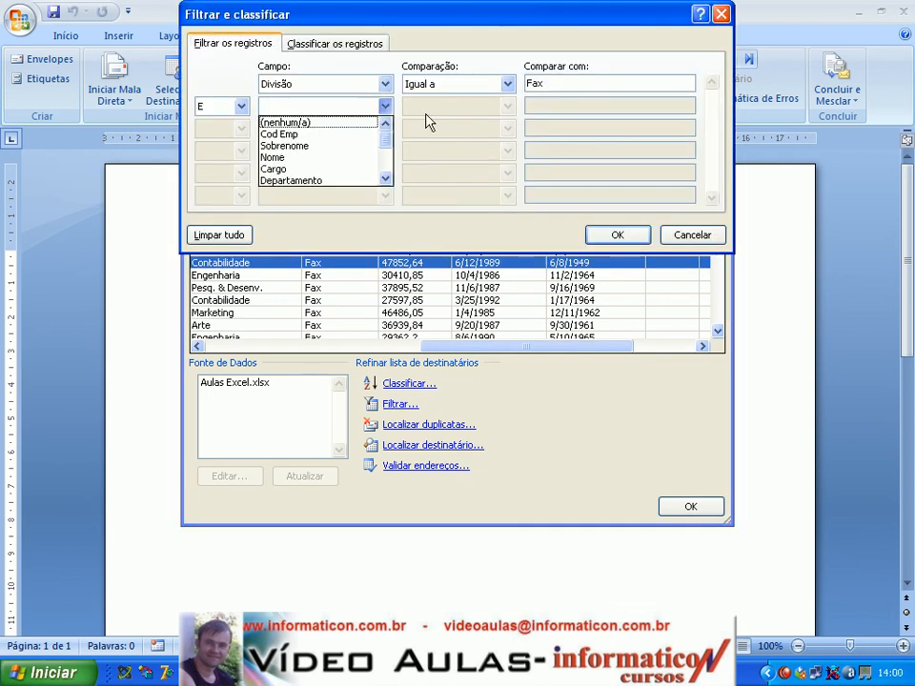
click(386, 179)
click(385, 179)
click(385, 180)
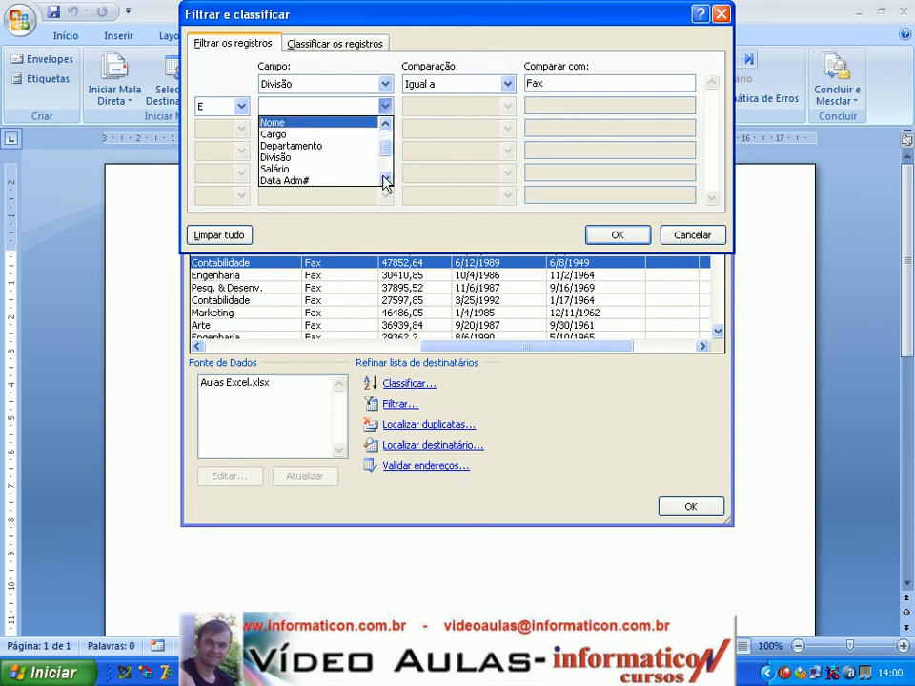
click(322, 170)
click(507, 105)
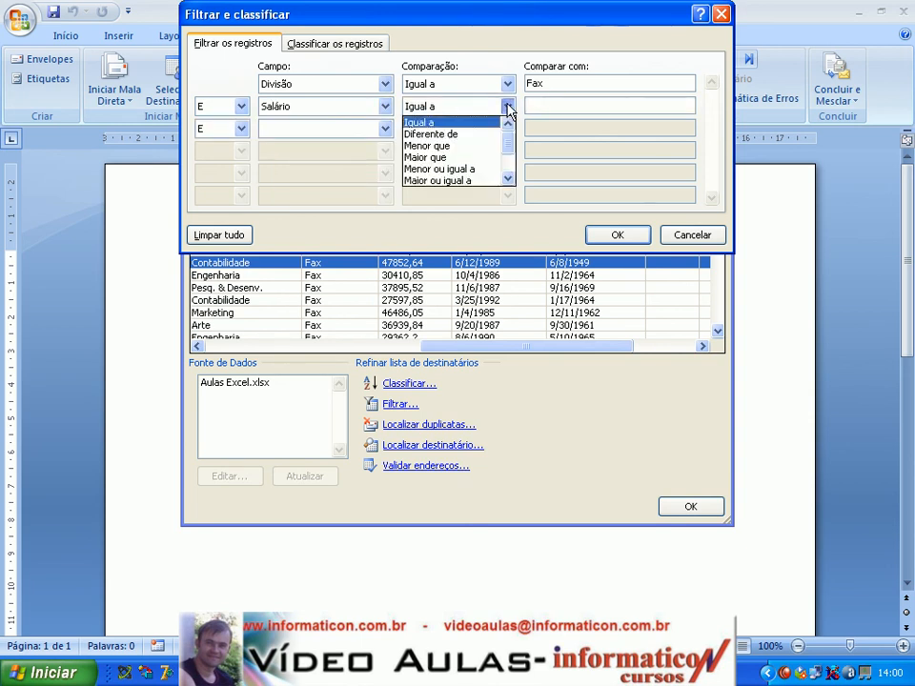
click(507, 178)
click(508, 178)
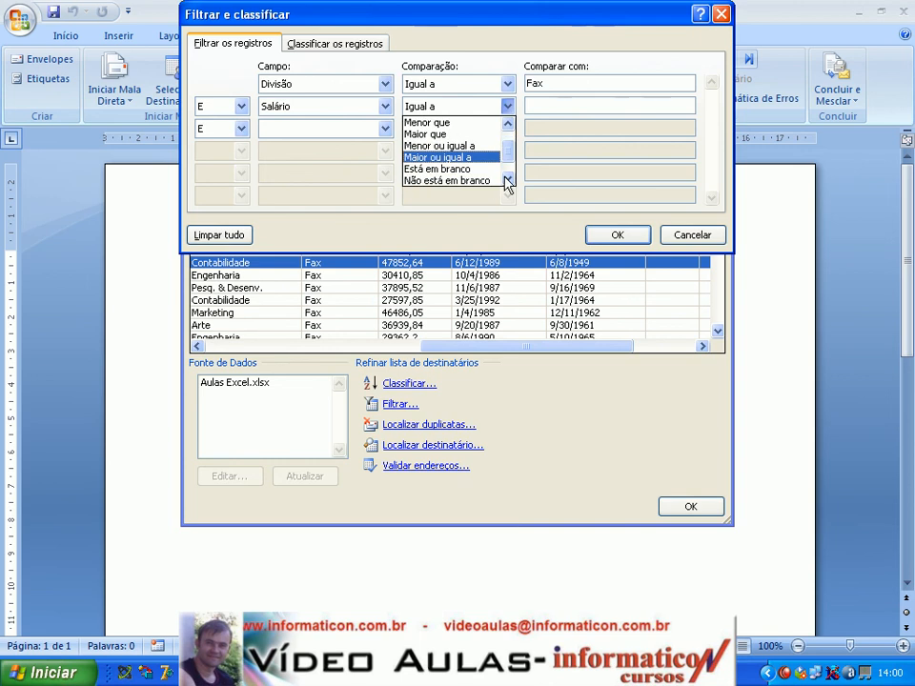
click(482, 159)
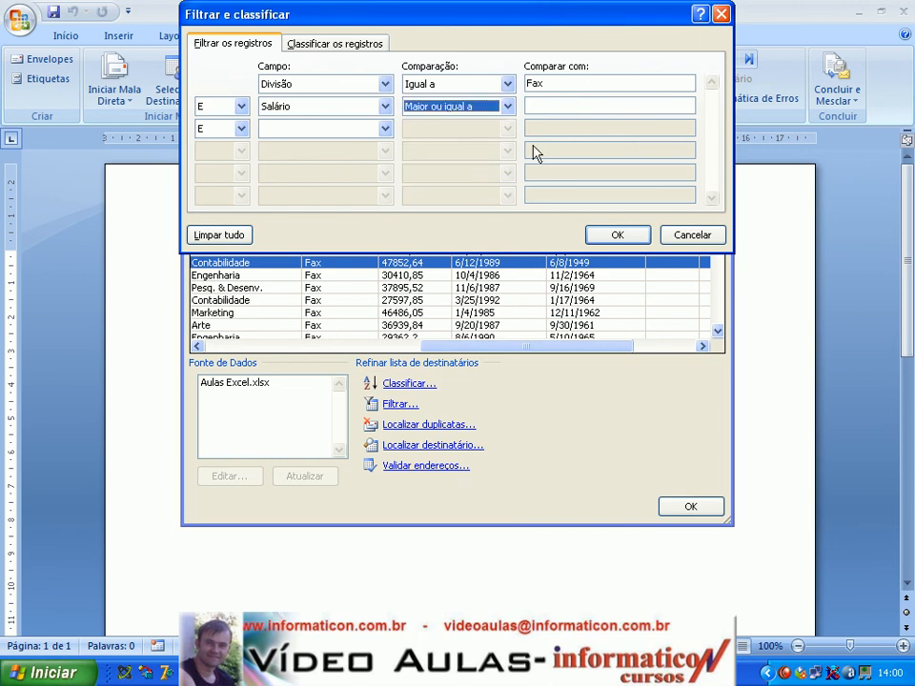
click(551, 106)
text(30000)
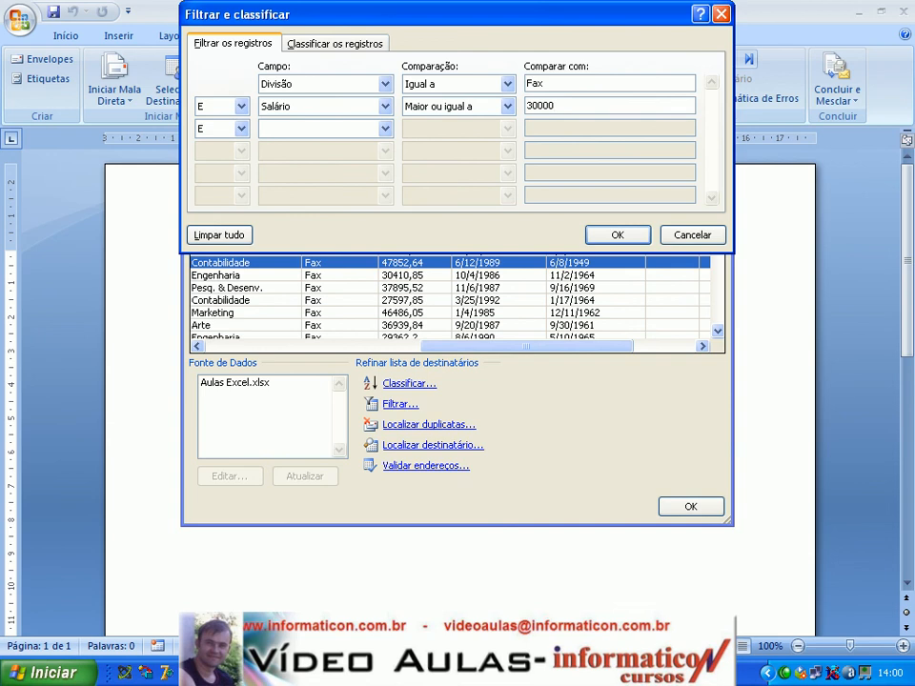
click(616, 236)
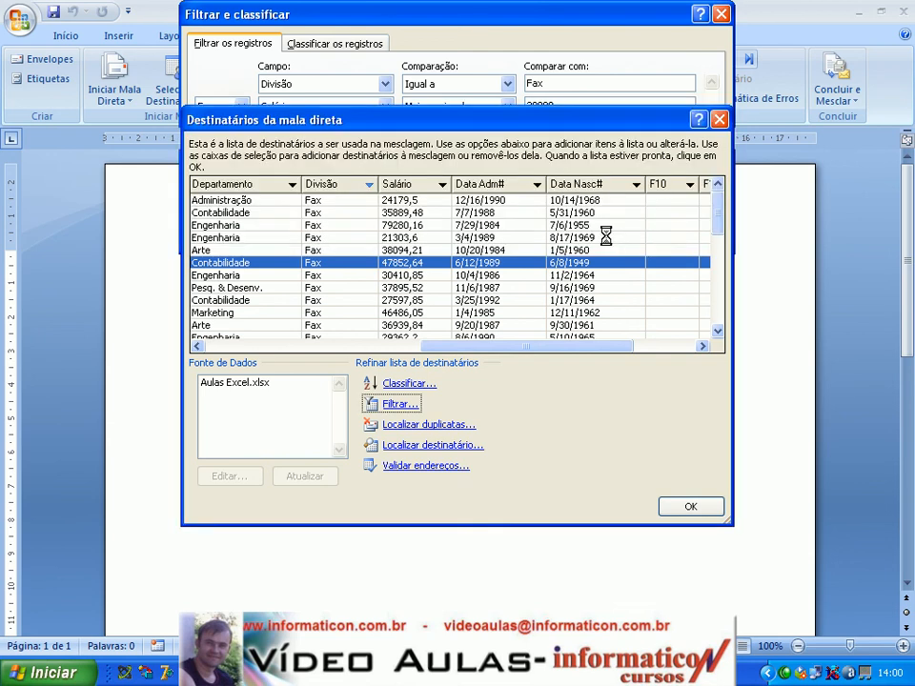
Step: Check the Divisão and Salário columns of the filtered recipients and accept the recipient list
click(613, 264)
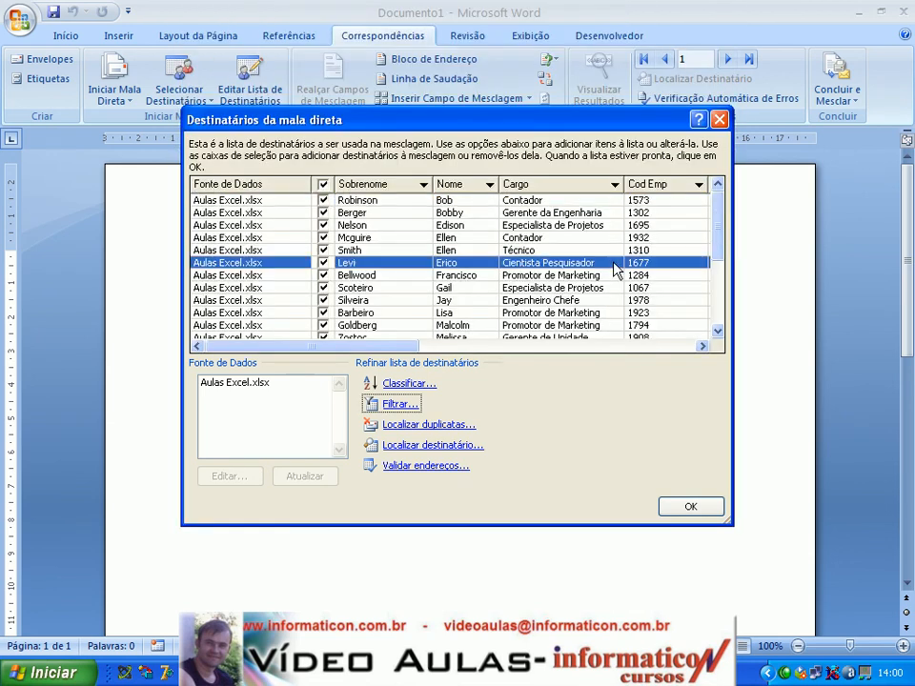
key(Right)
key(Right)
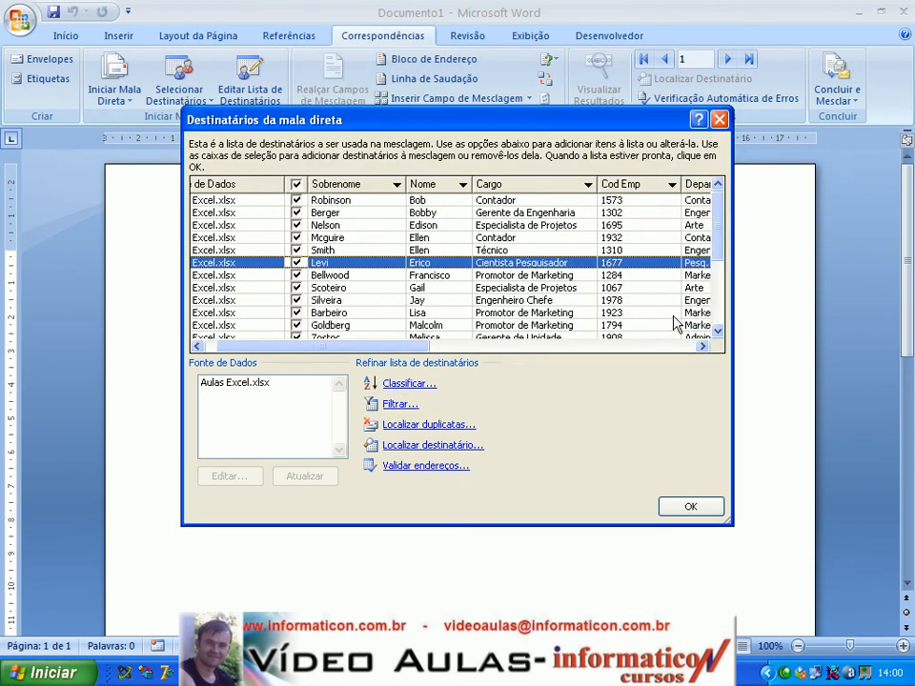
click(679, 347)
click(679, 347)
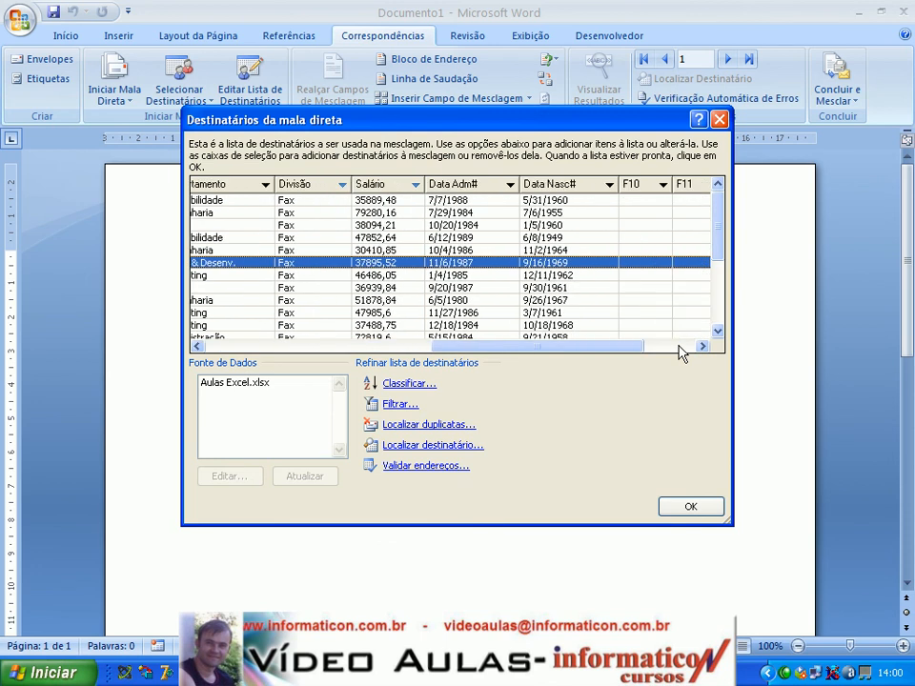
click(400, 225)
click(391, 276)
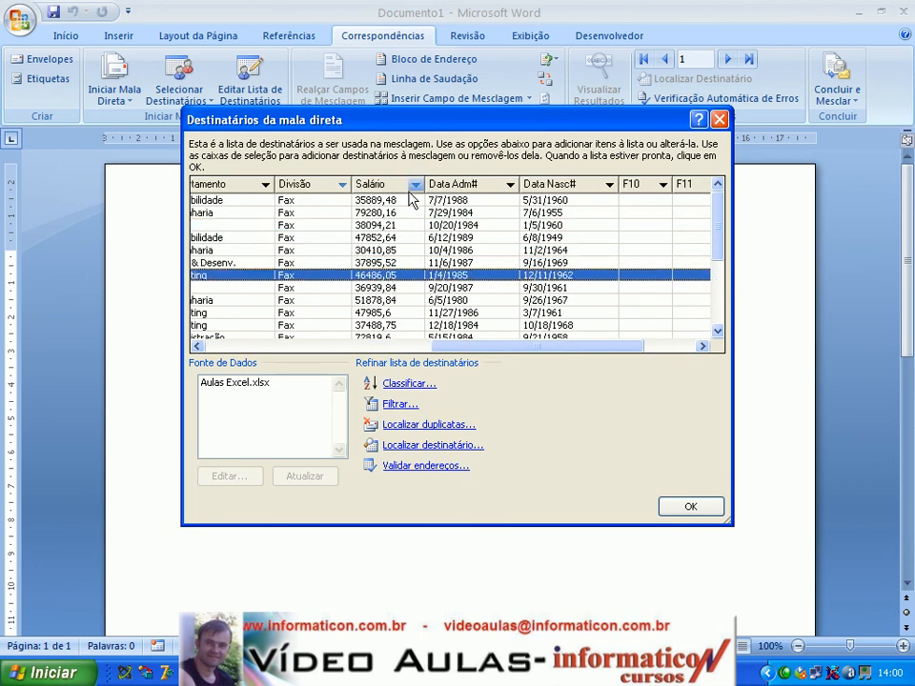
click(692, 509)
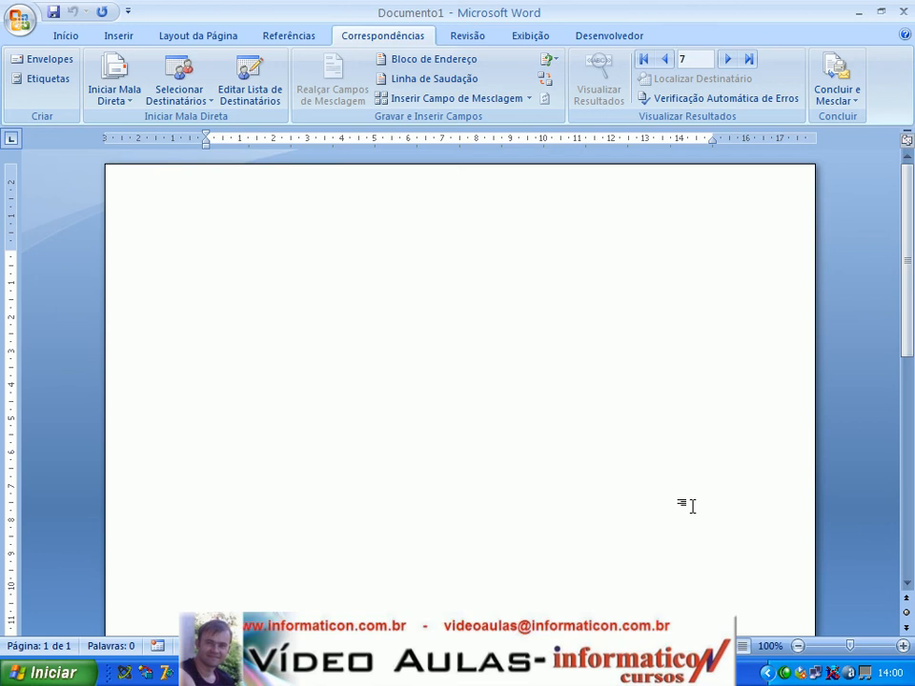
Step: Start the letter with the line "À", then consult the source columns in the Excel workbook Aulas Excel.xlsx and return to Word
text(À)
key(Return)
key(alt+Tab)
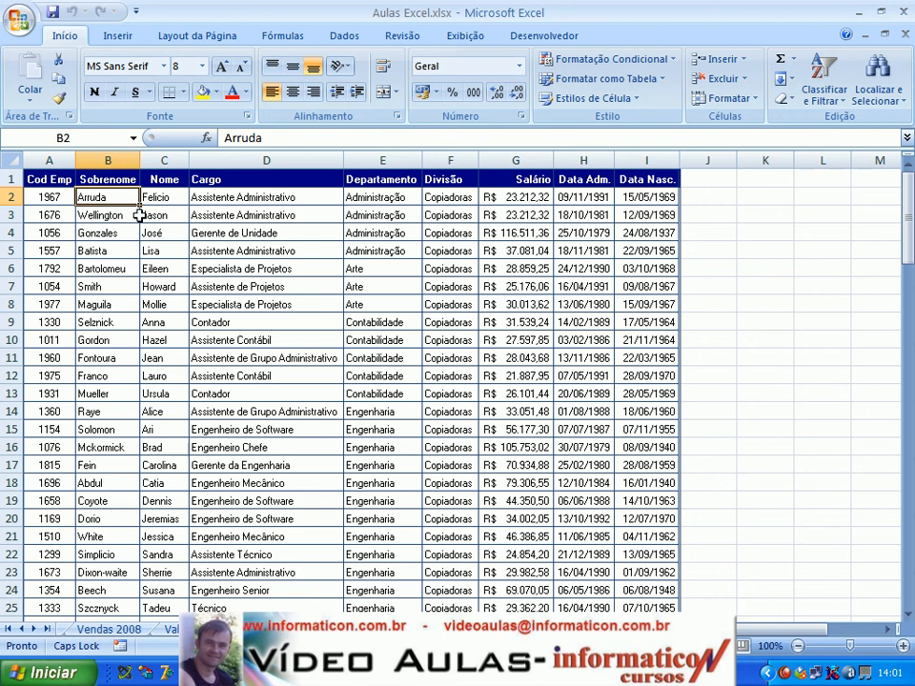
key(alt+Tab)
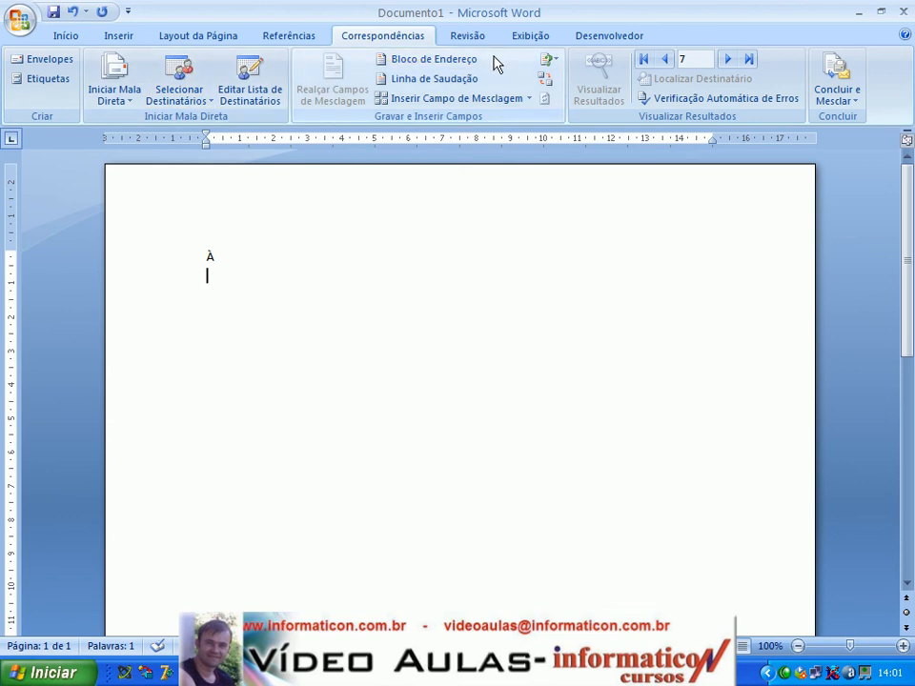
Step: Open the address block settings and preview the recipient in the different name formats, with and without the honorific
click(452, 61)
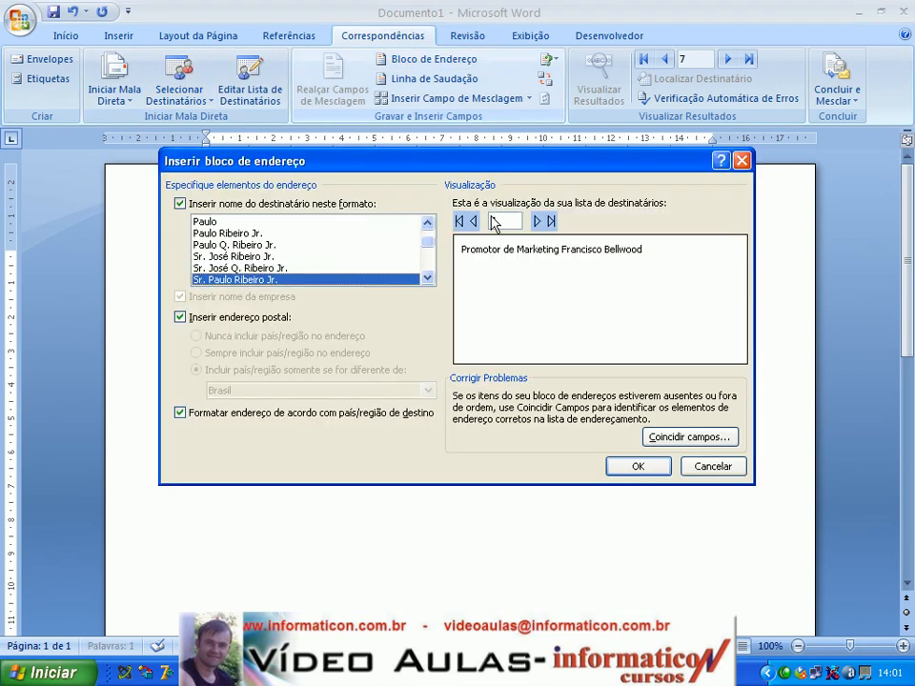
click(237, 268)
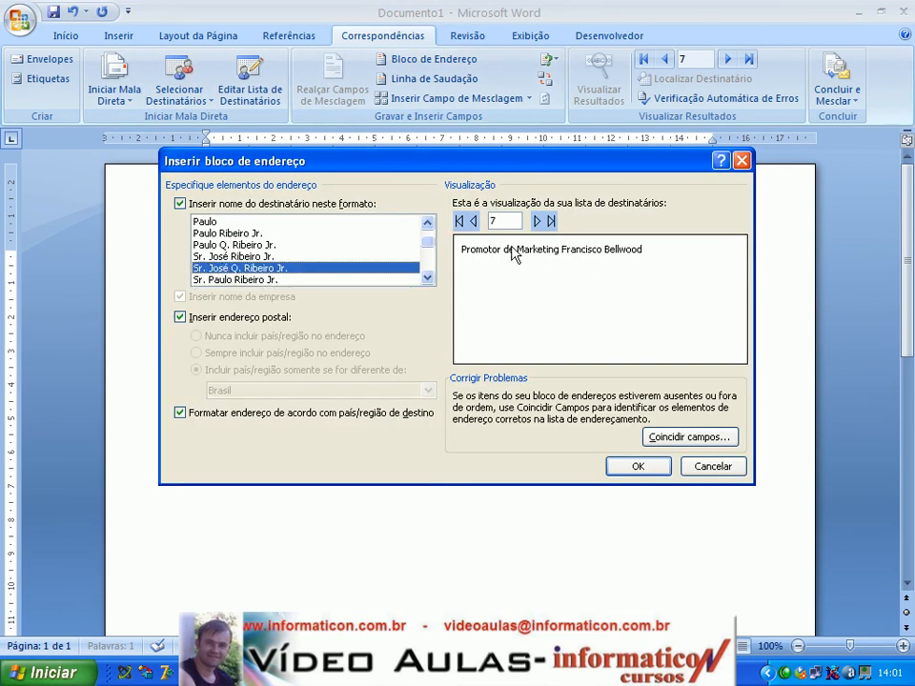
key(Up)
key(Up)
key(Up)
key(Up)
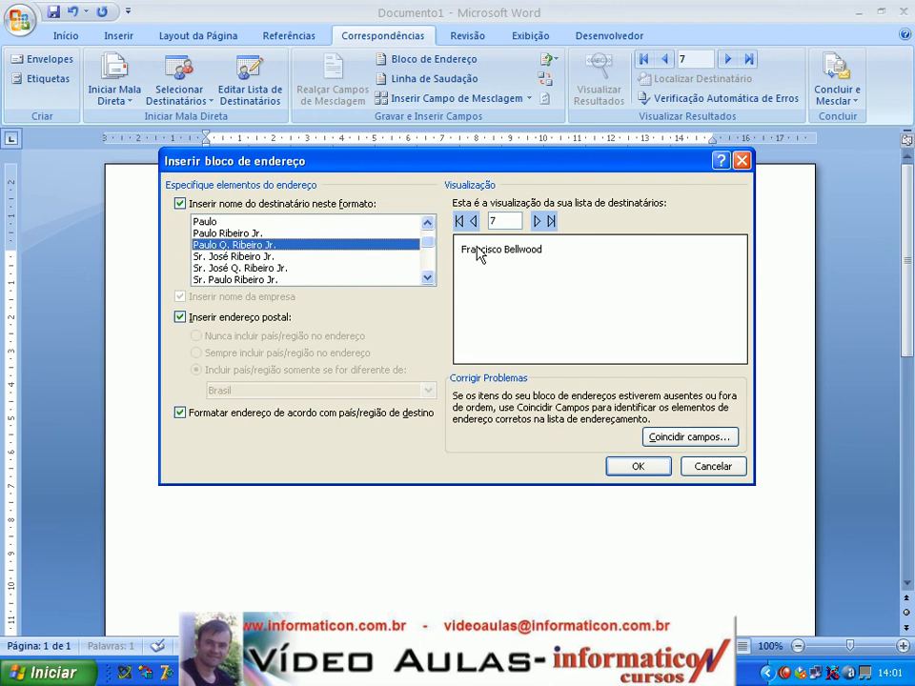
key(Down)
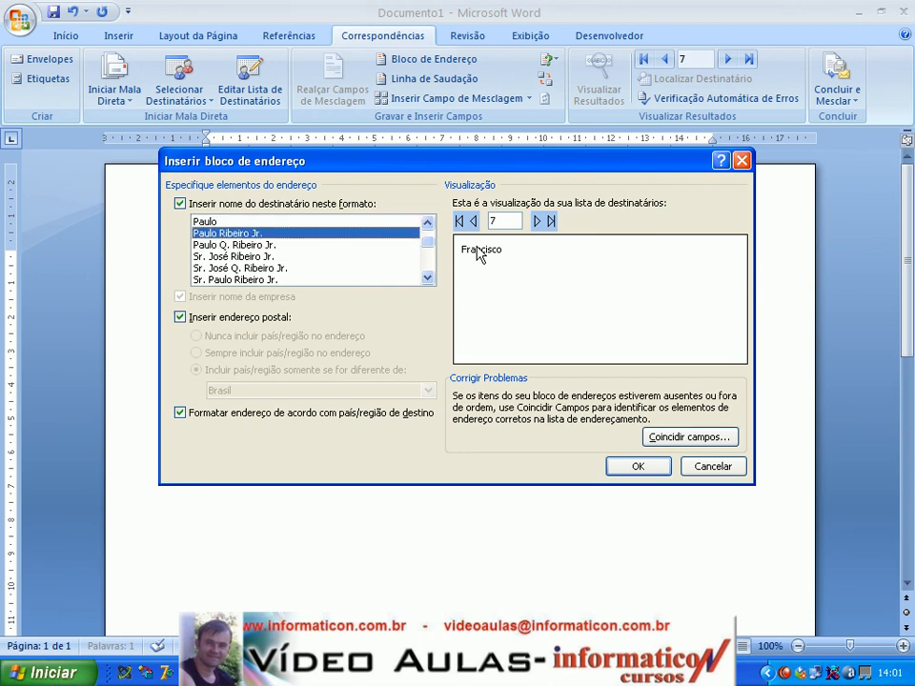
key(Up)
key(Up)
key(Up)
key(Up)
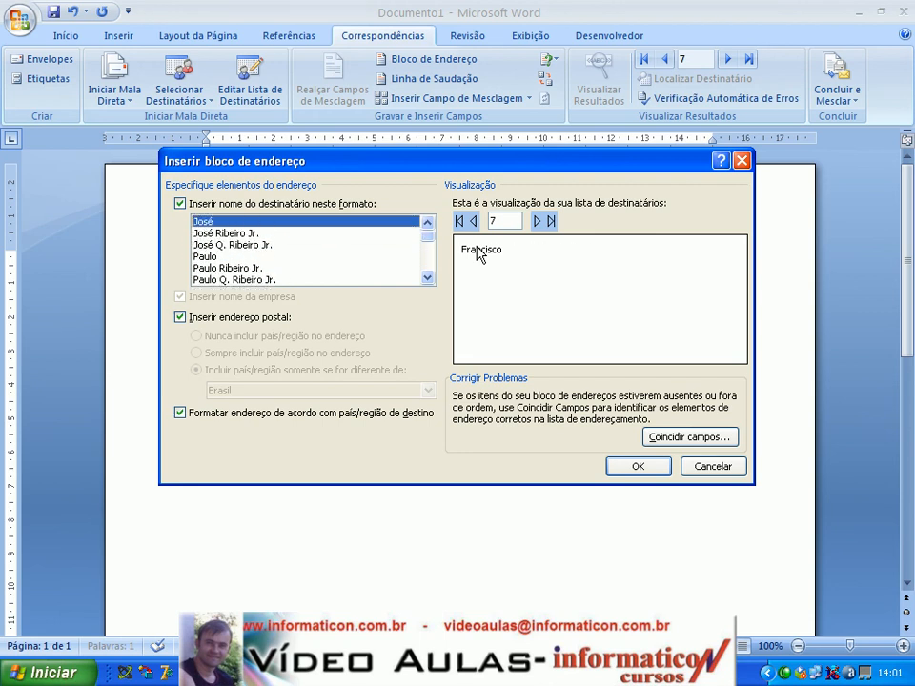
key(Down)
key(Down)
key(Down)
key(Down)
key(Down)
key(Down)
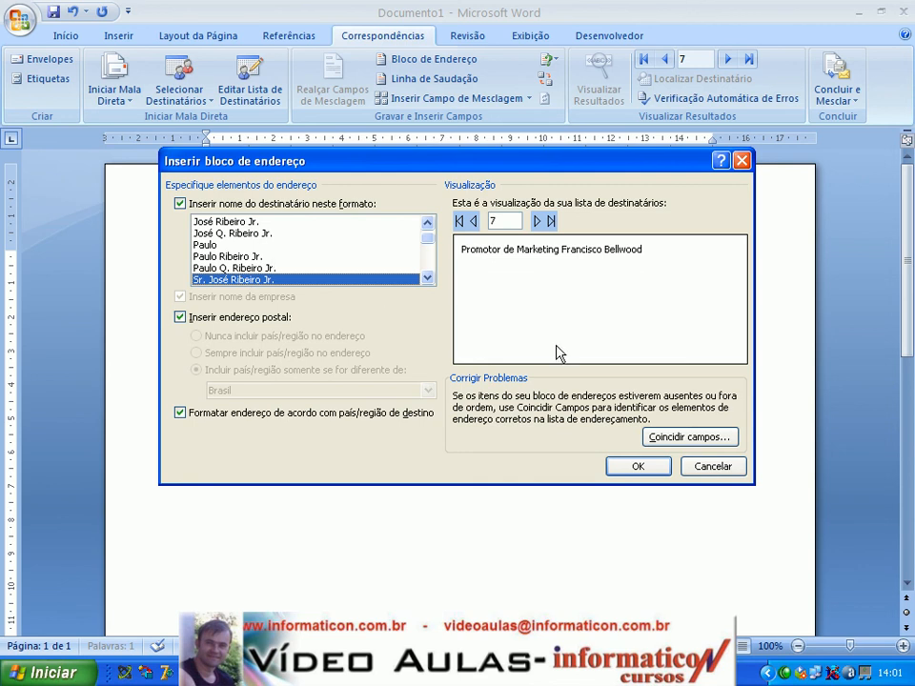
Step: Review the address block's field matching, including the choices for Endereço de email, and leave without inserting the address block
click(693, 440)
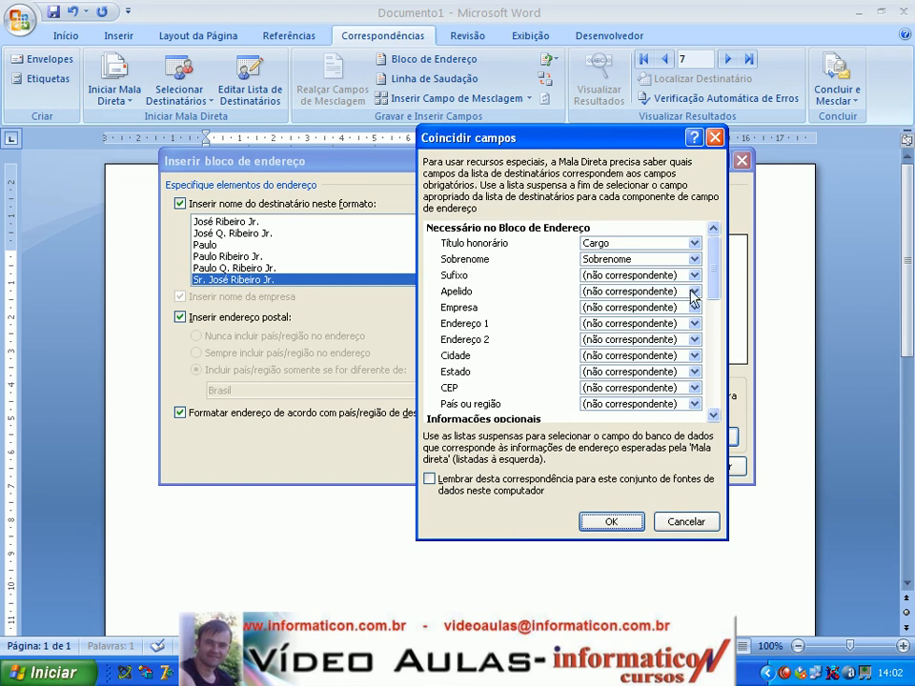
drag(716, 282, 716, 327)
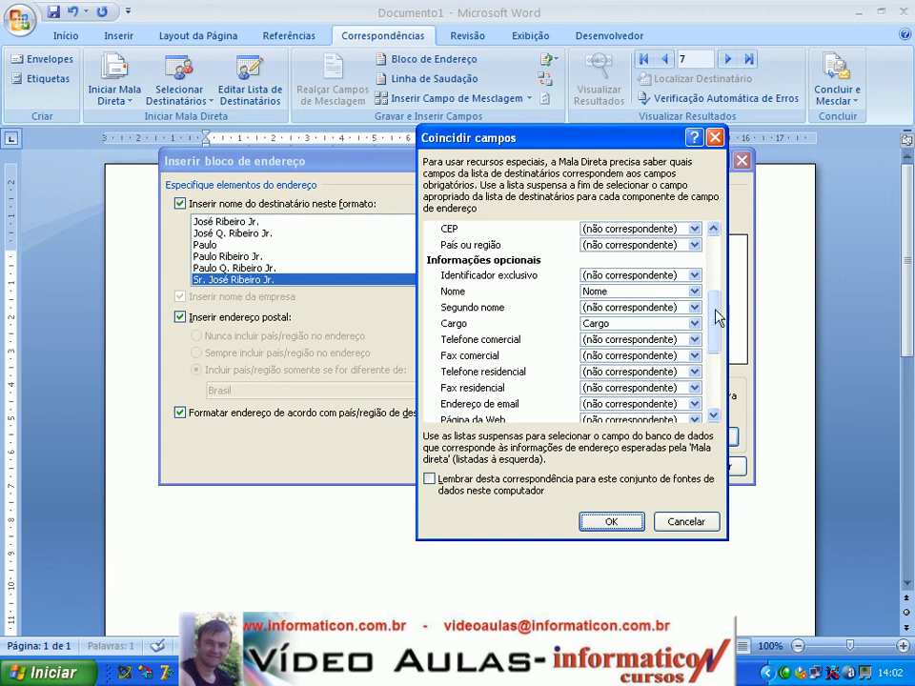
drag(719, 320, 715, 374)
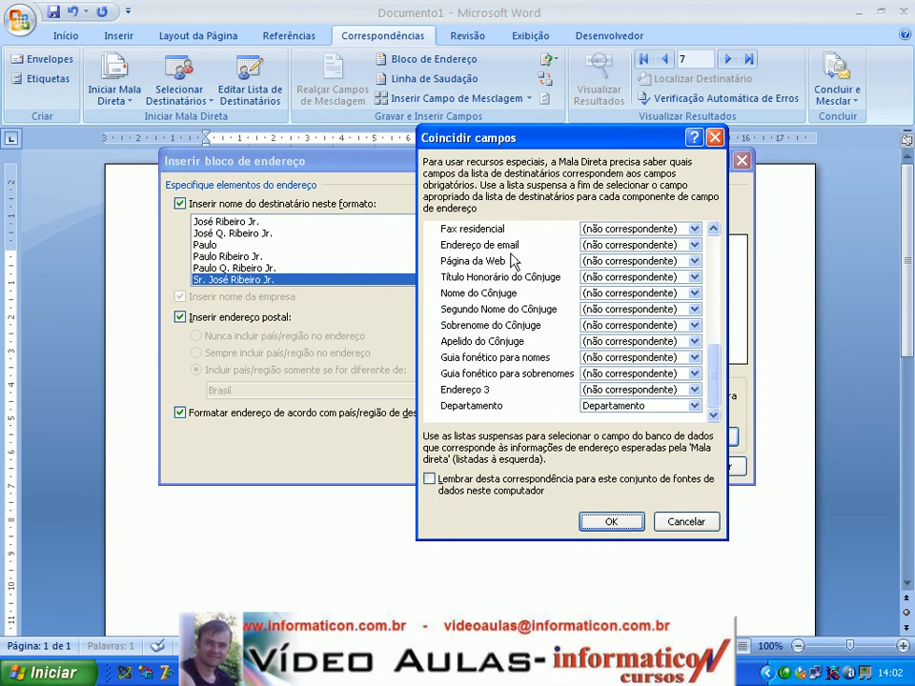
click(646, 246)
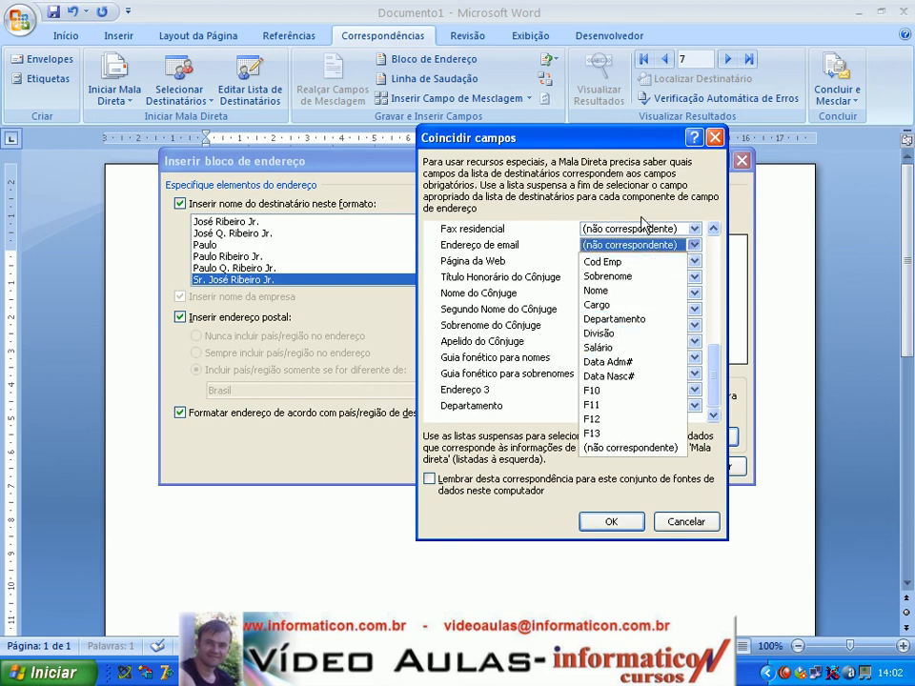
click(607, 136)
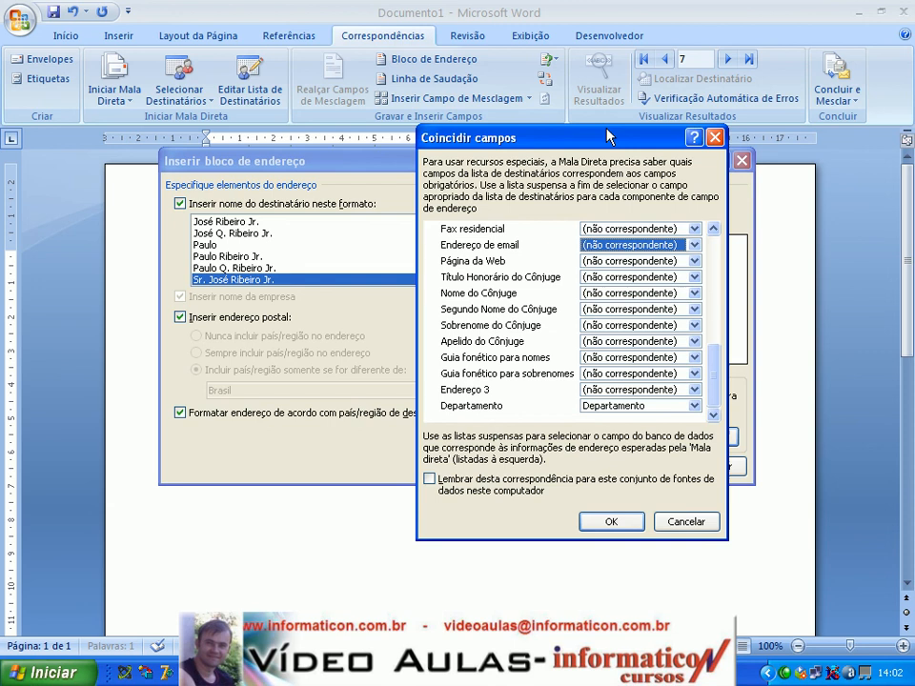
click(686, 522)
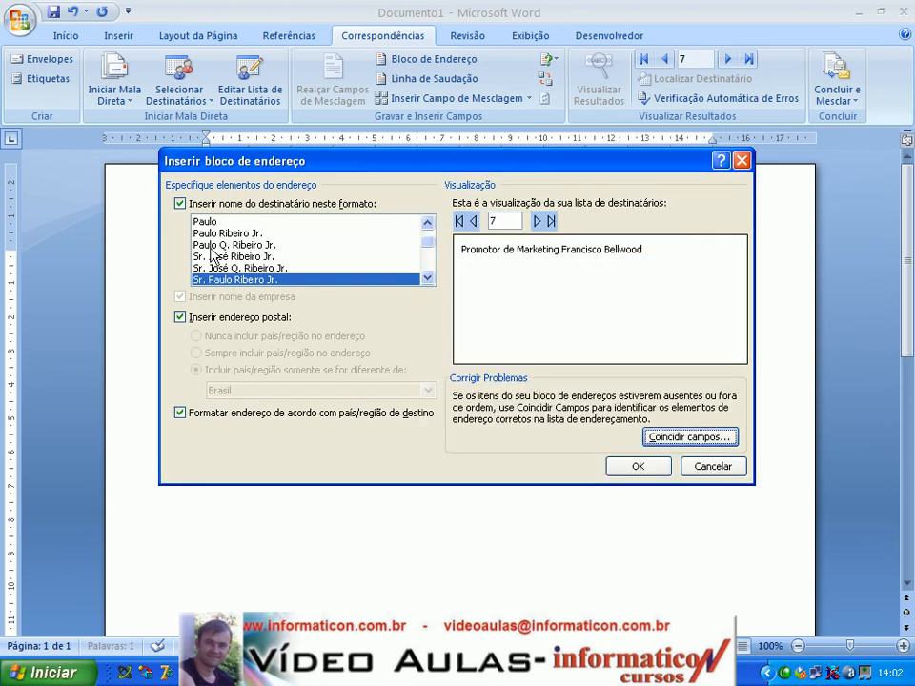
click(721, 468)
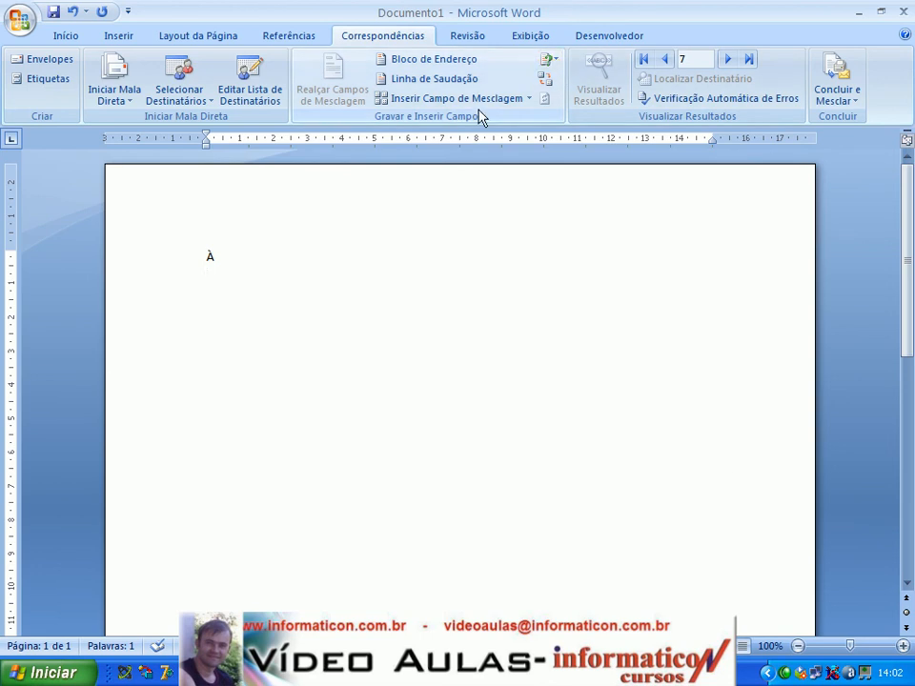
Step: Insert the merge fields Nome and Sobrenome on the line below "À"
click(529, 100)
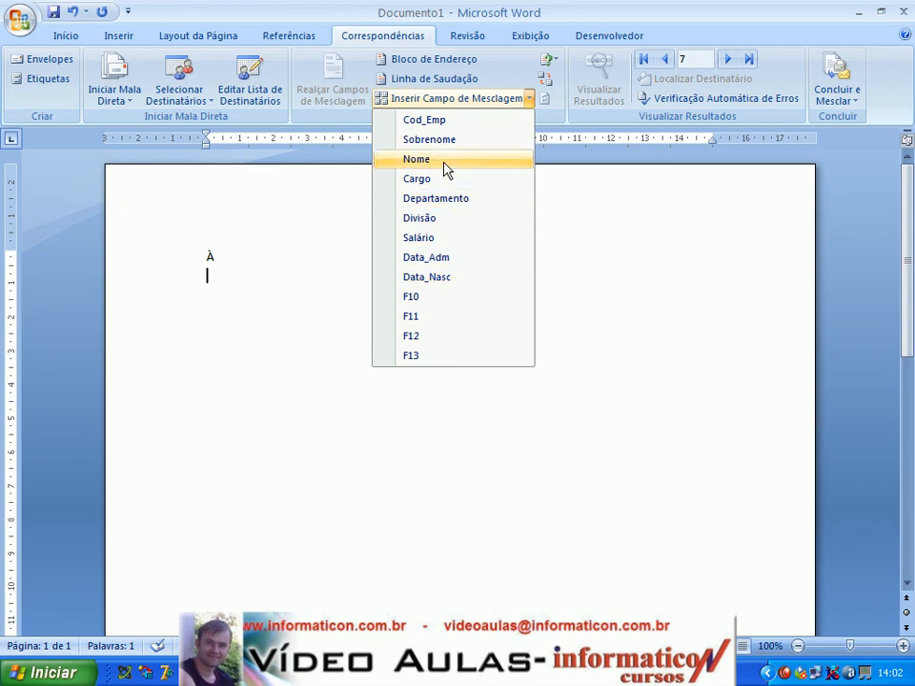
click(416, 159)
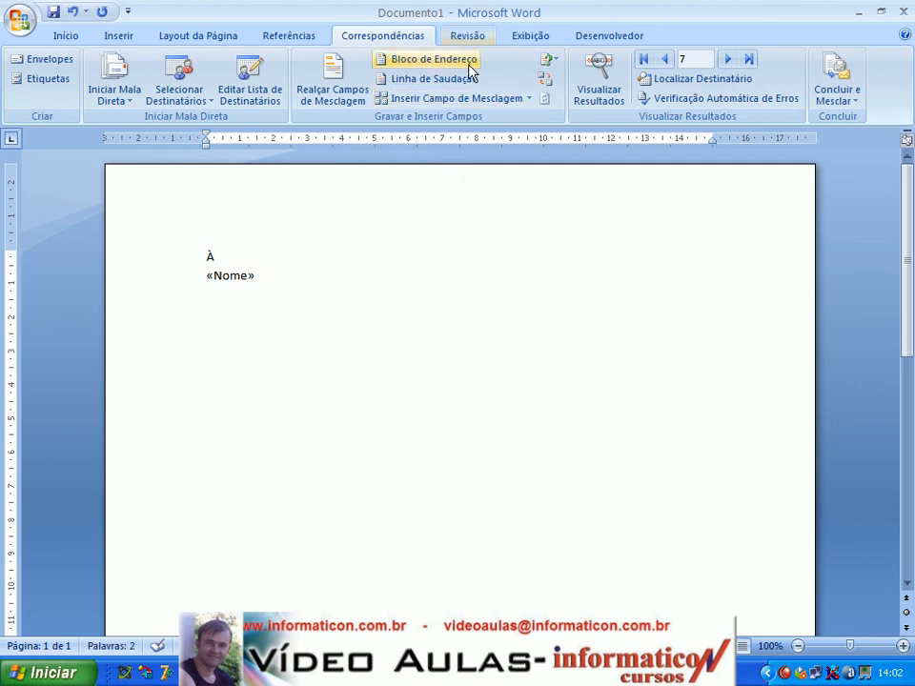
click(532, 100)
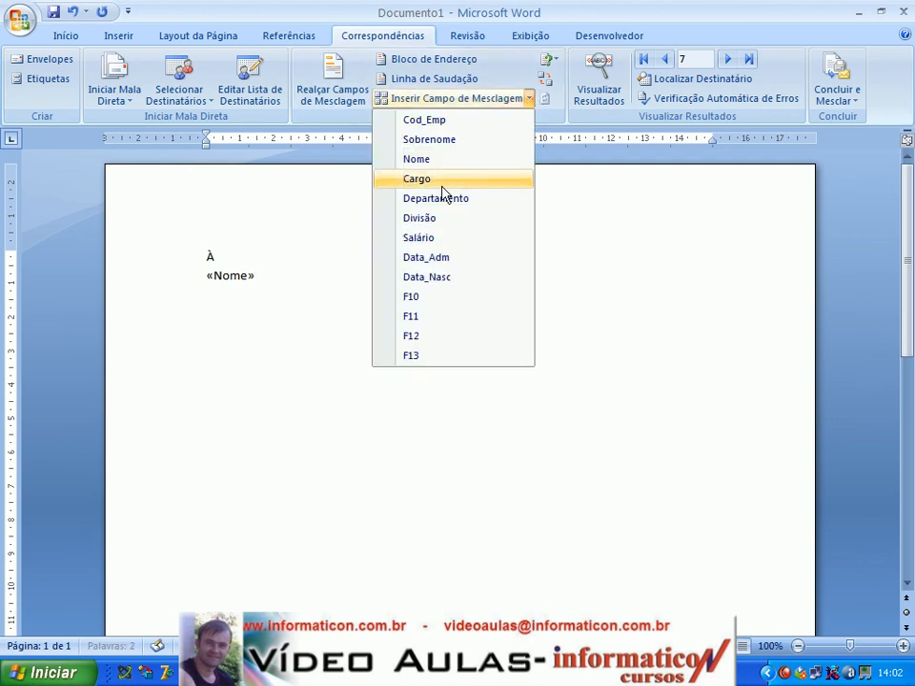
click(430, 140)
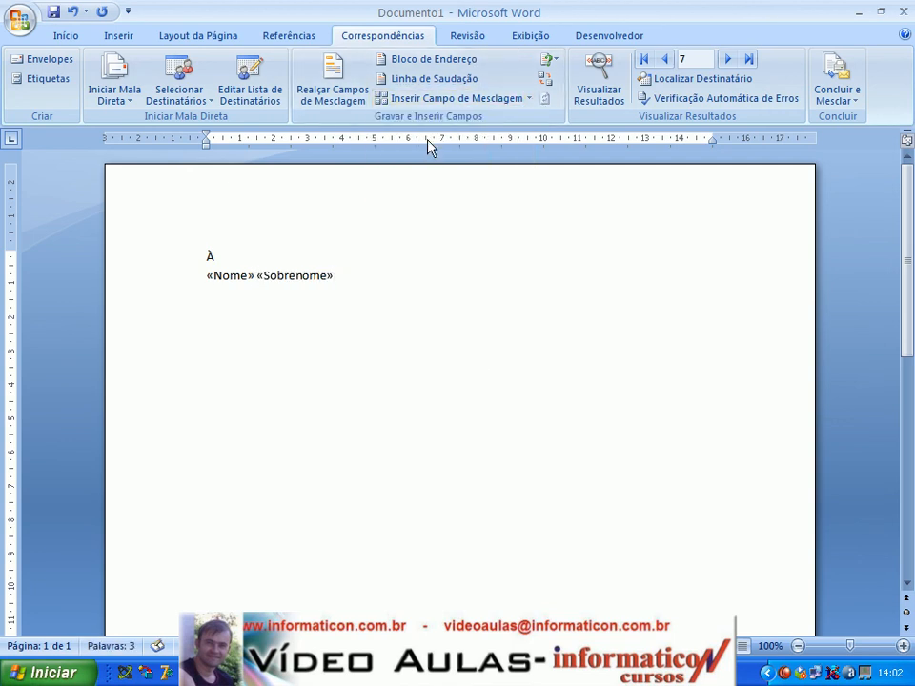
Step: Below the merge fields, write the paragraph "Desejamos a você e a toda a sua família um Feliz natal e um próspero ano novo."
key(Return)
key(Return)
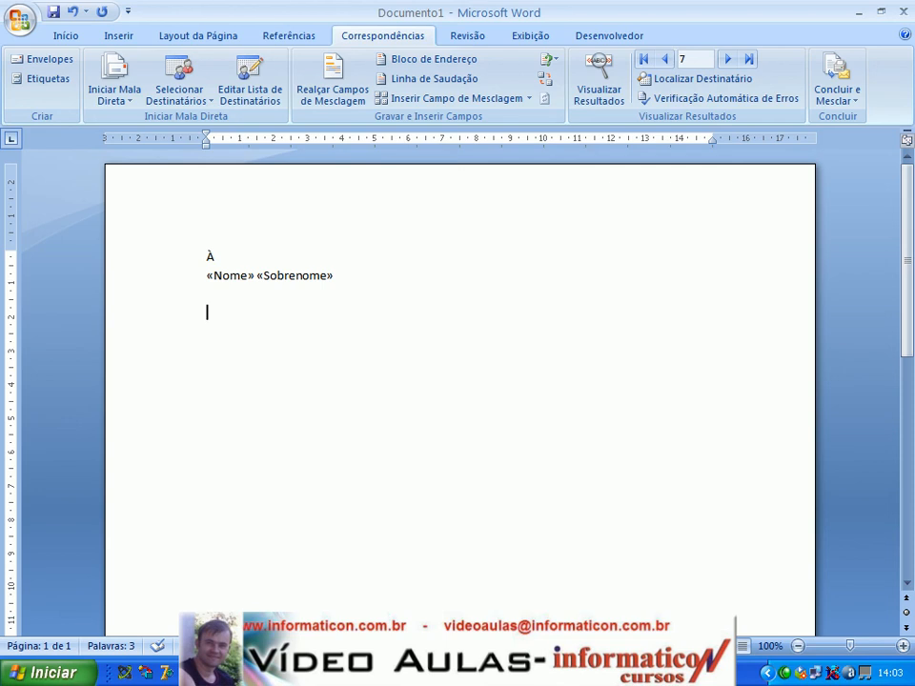
text(dESEJAMOS)
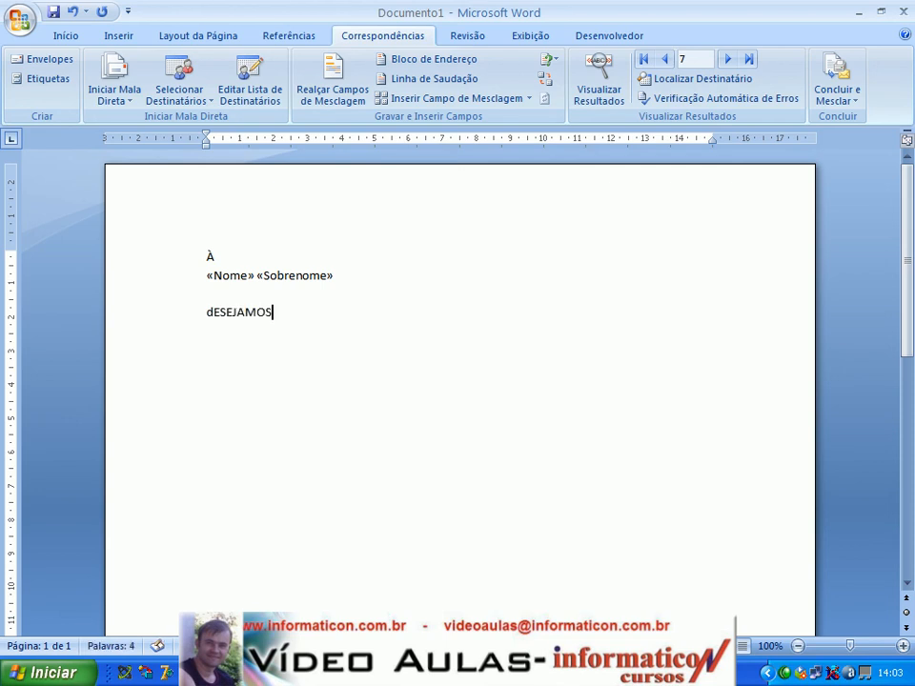
text(a voc)
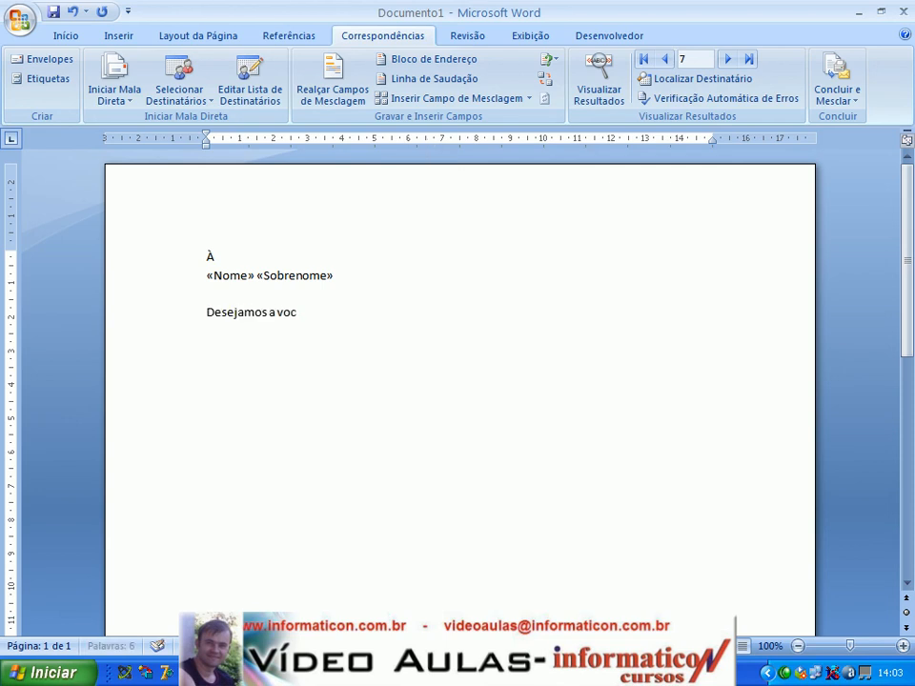
text(ê e a toda a sua)
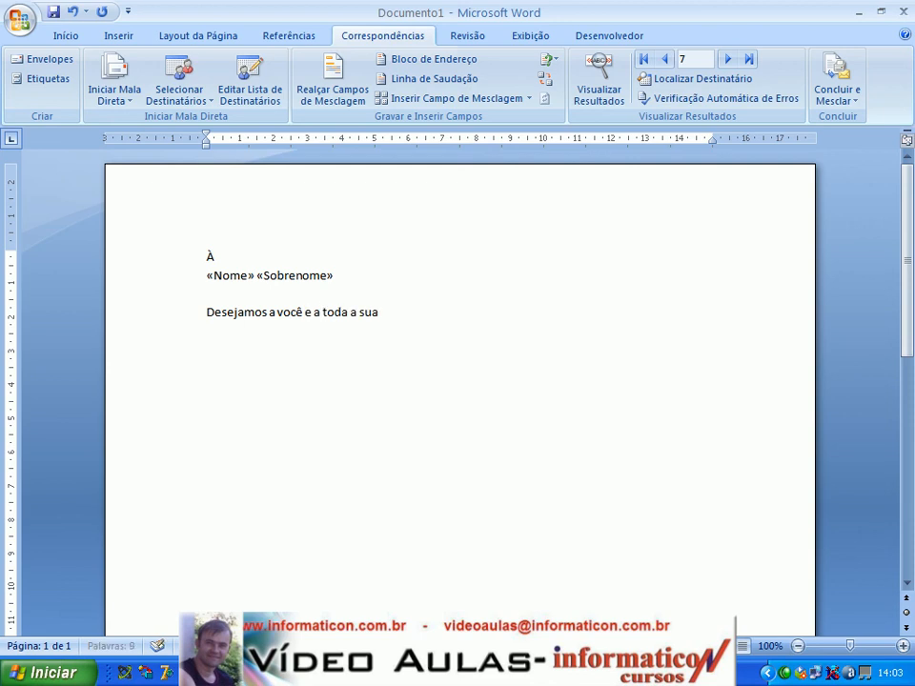
text( família um Feliz)
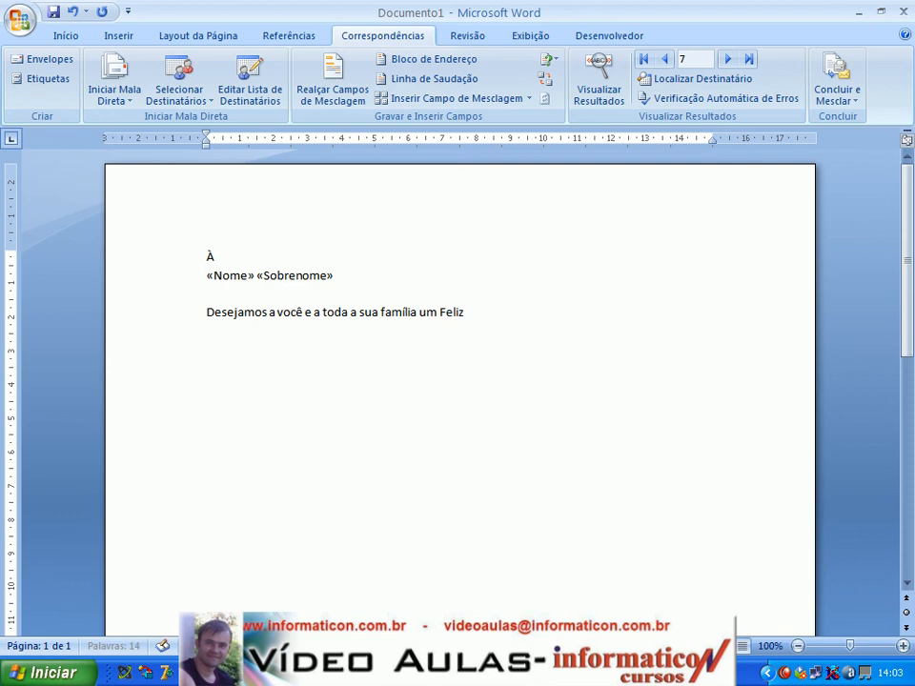
text( natal eum)
key(Left)
key(Left)
key(Left)
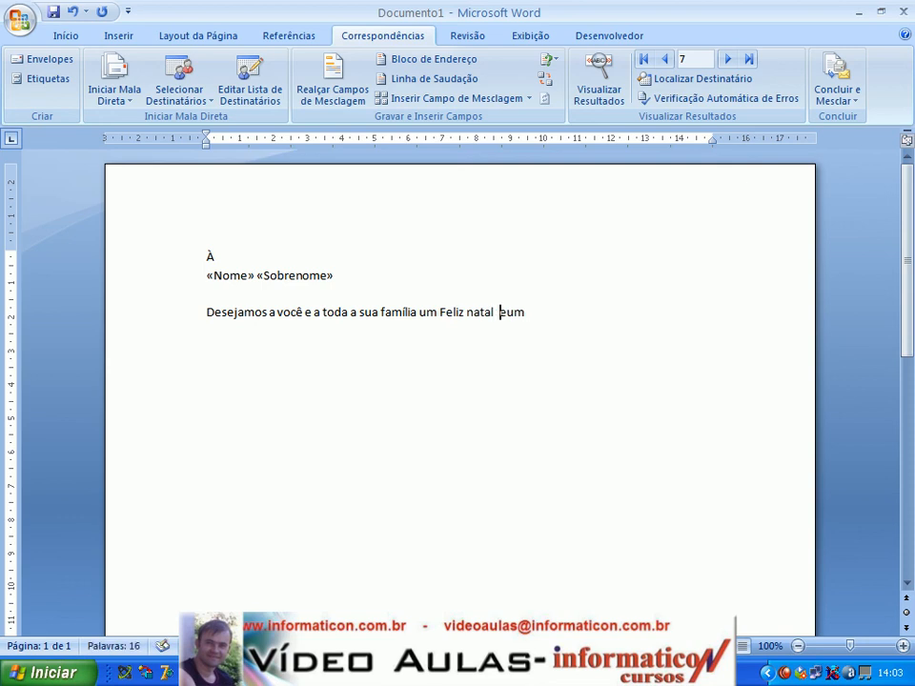
key(Right)
key(End)
text(próspero ano novo)
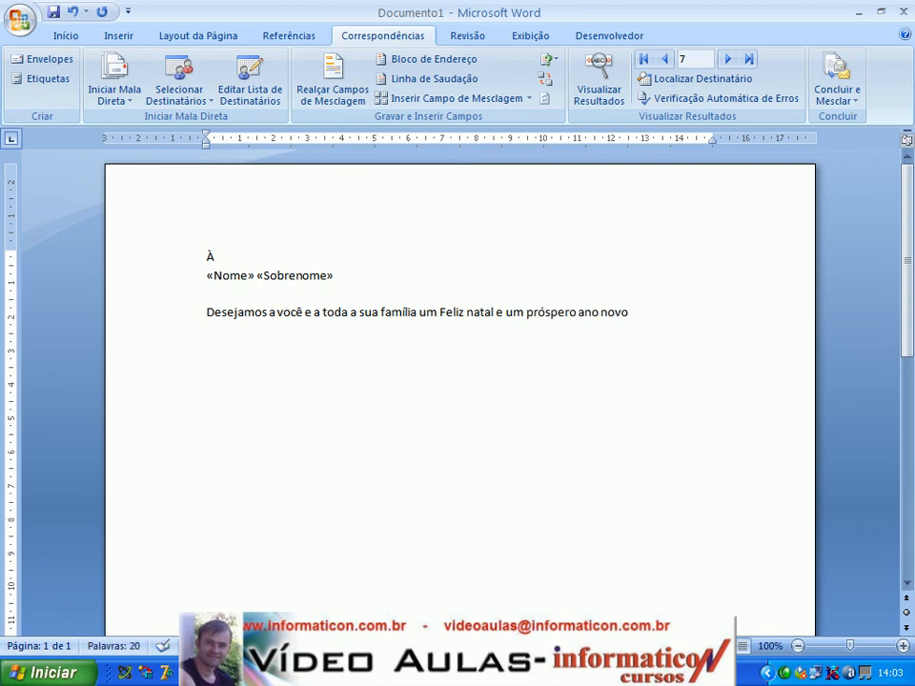
text(.)
Step: Add the closing "Atenciosamente" and the signature "Equipe Informaticon" as separate paragraphs below the body, with a blank line before each
key(Return)
key(Return)
text(Atenciosamente)
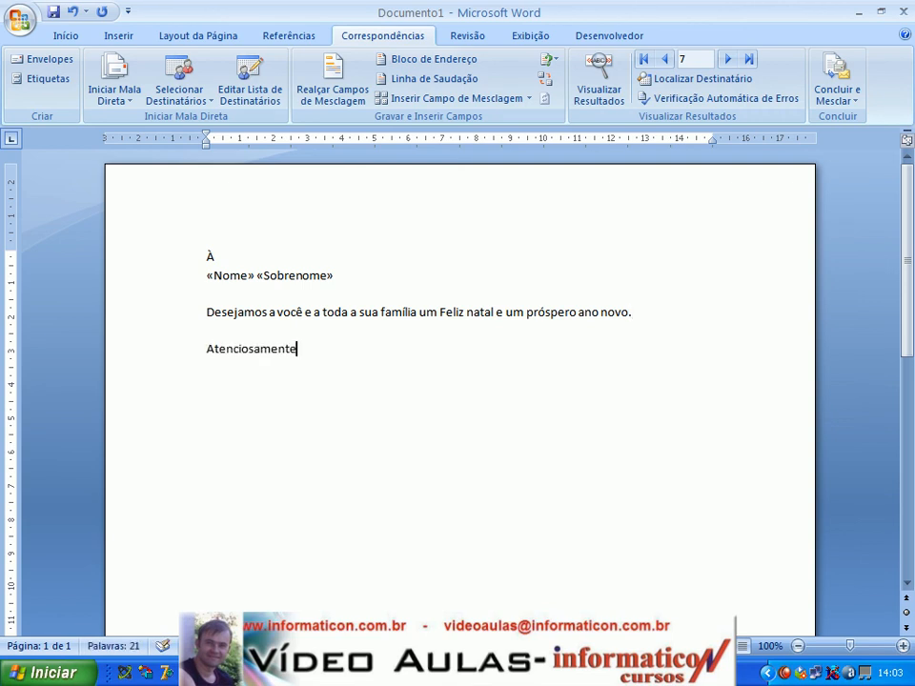
key(Return)
key(Return)
text(Equipe)
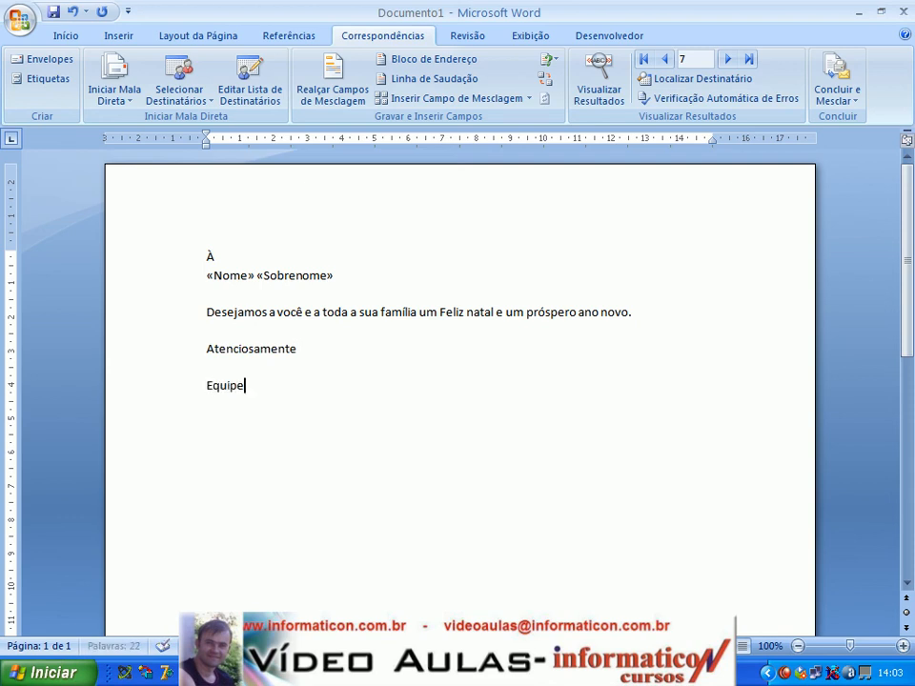
text( Informaticon)
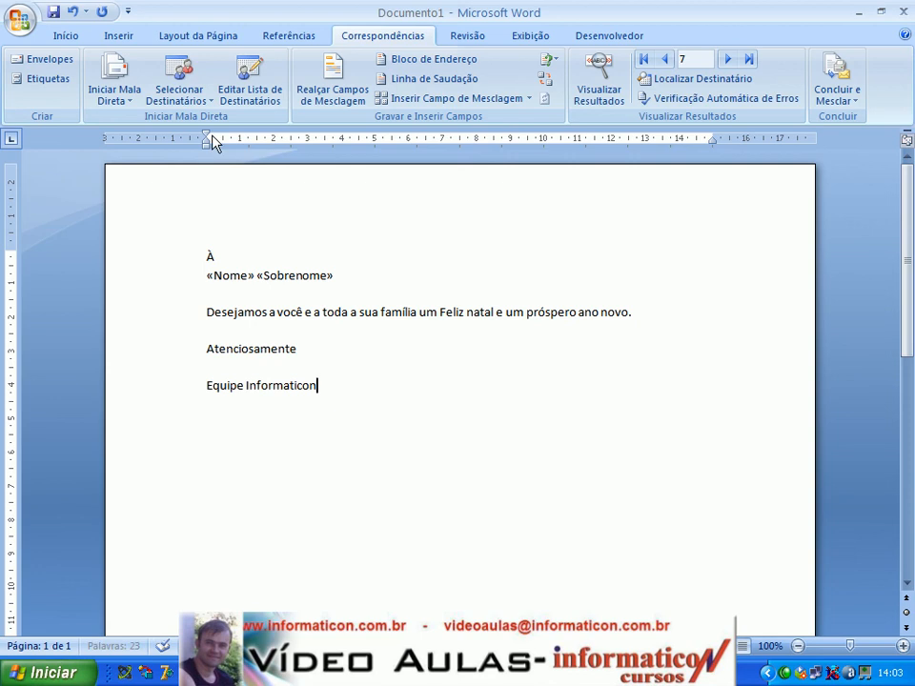
Step: Indent the first line of the "Desejamos" paragraph by 1 cm
click(186, 316)
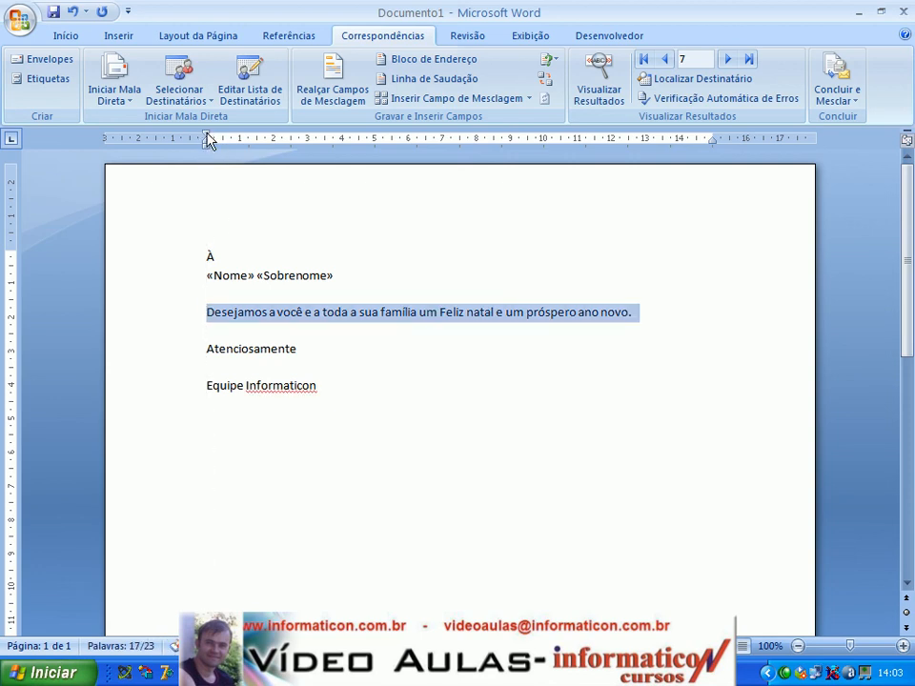
mouse_move(210, 140)
mouse_down()
mouse_move(267, 143)
mouse_move(240, 141)
mouse_up()
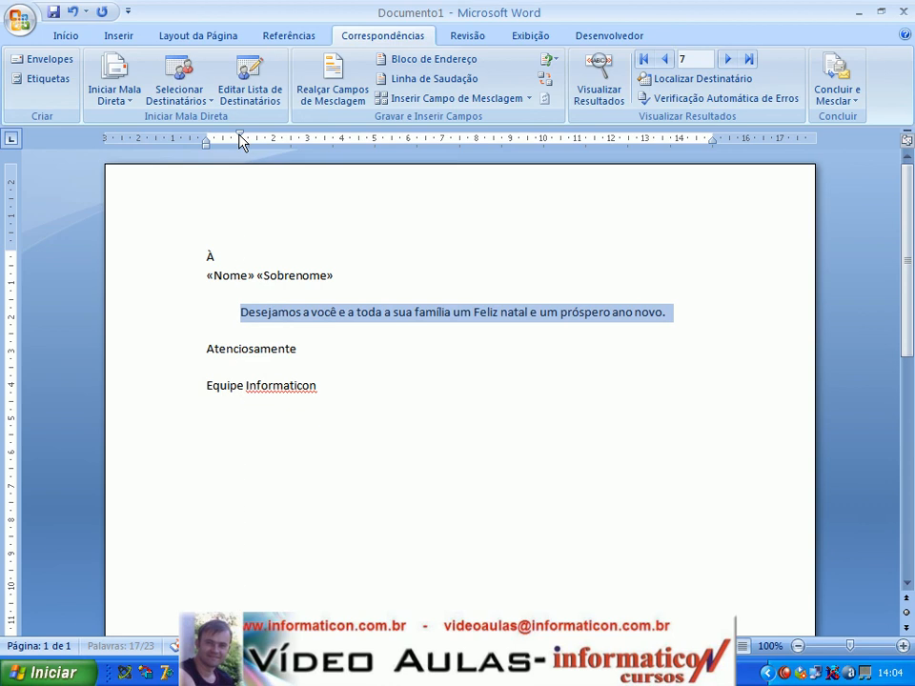
click(172, 387)
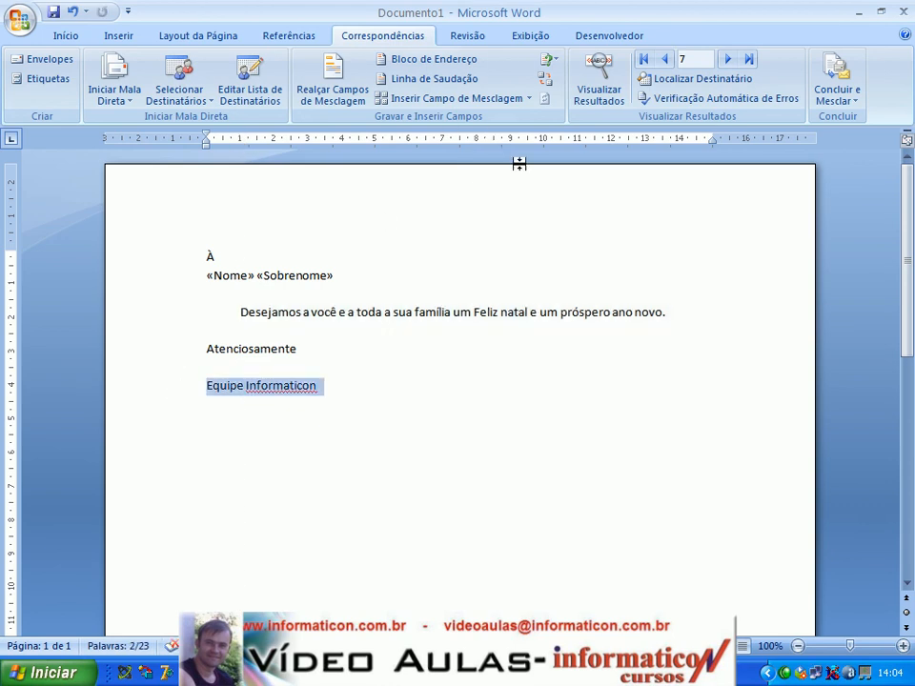
Step: Insert the Santa Claus clip art and place it beside the closing lines, below the body paragraph
click(526, 419)
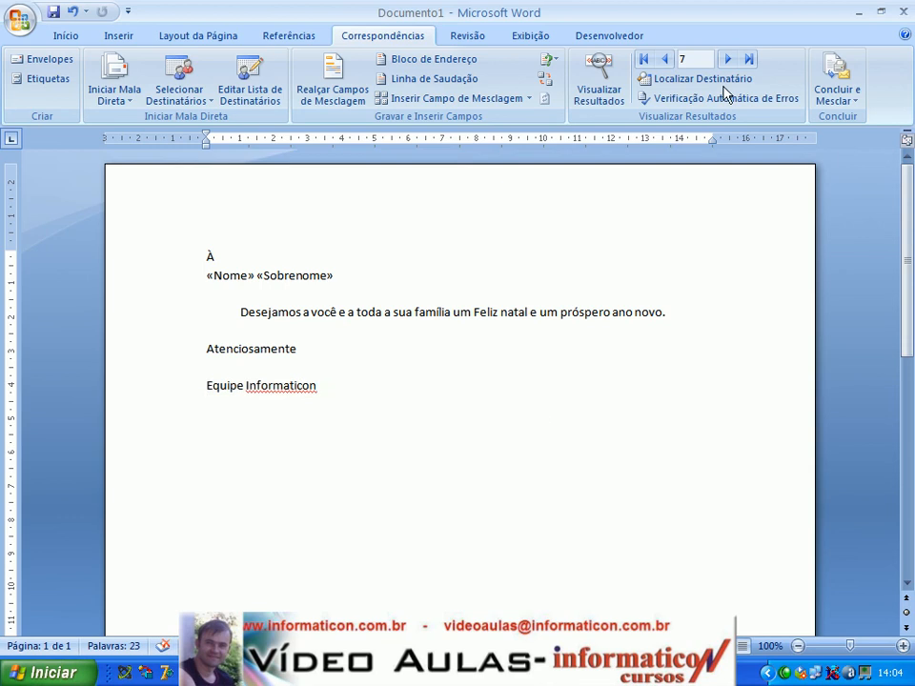
click(116, 38)
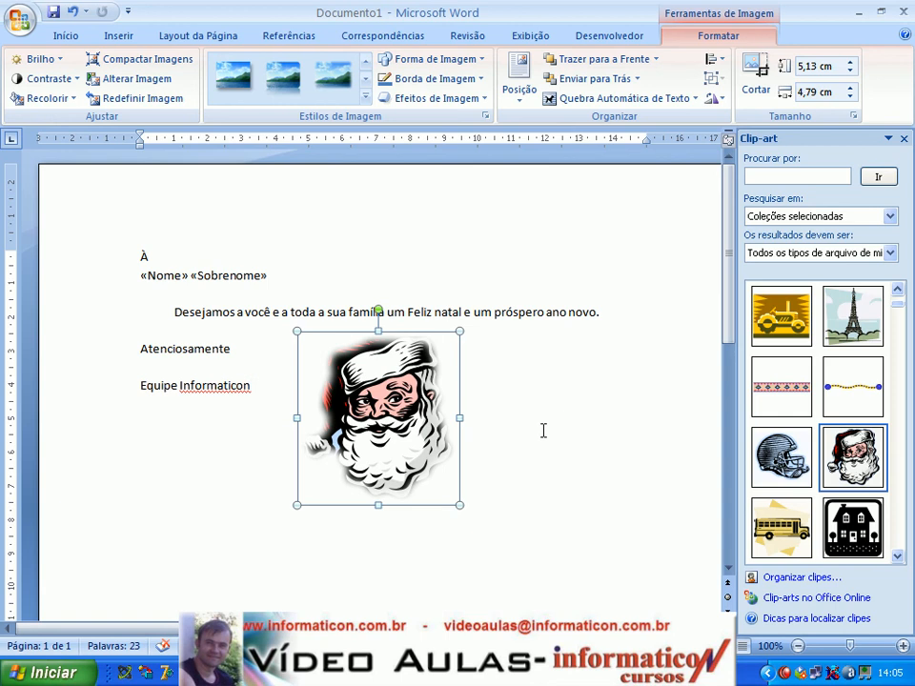
click(522, 354)
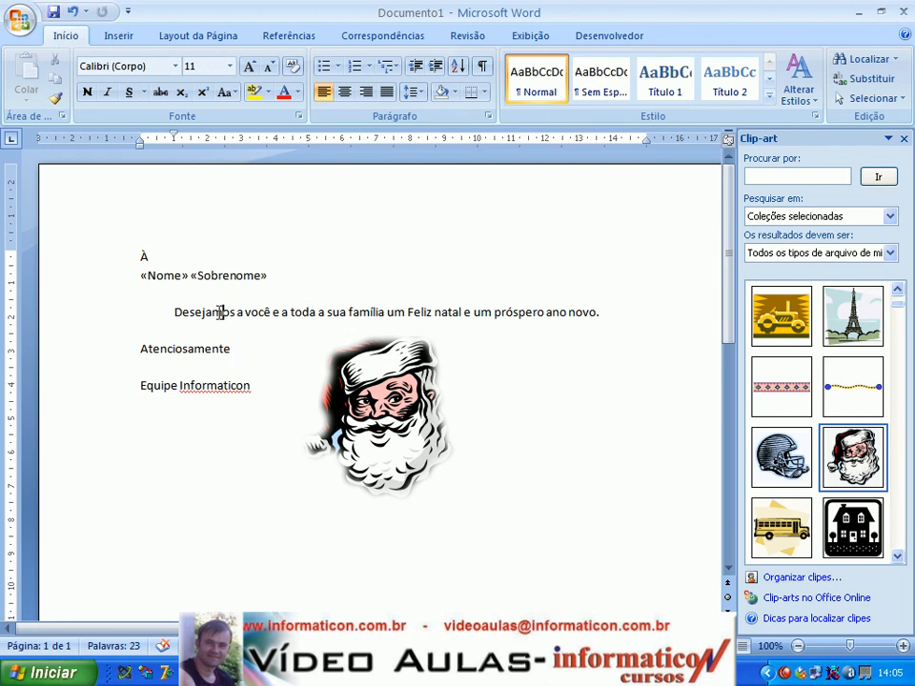
Step: Begin the body paragraph with "Prezado", the Nome merge field and a comma, ahead of "Desejamos"
text(Prezado)
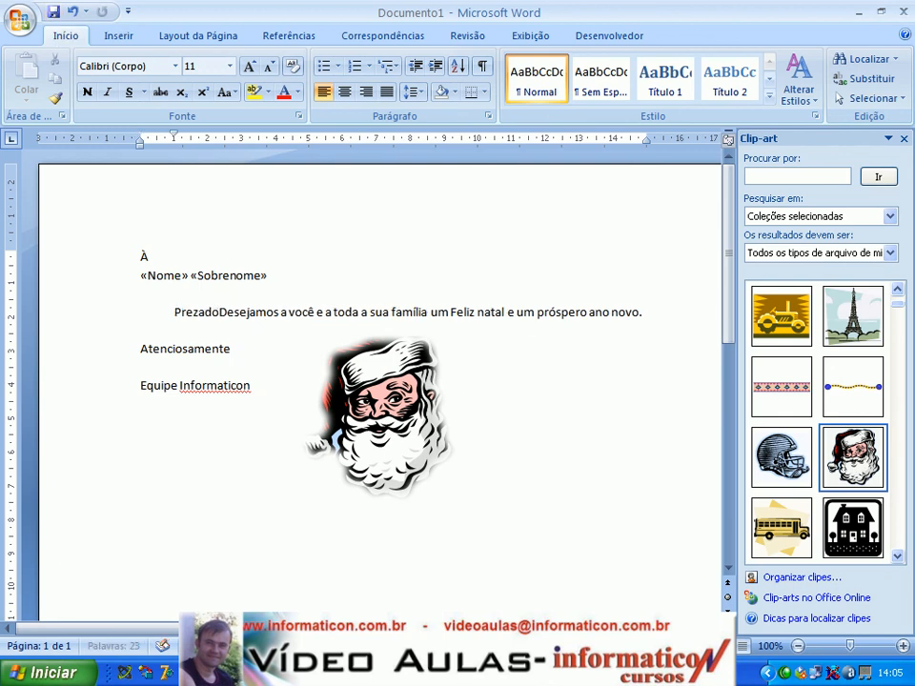
click(382, 39)
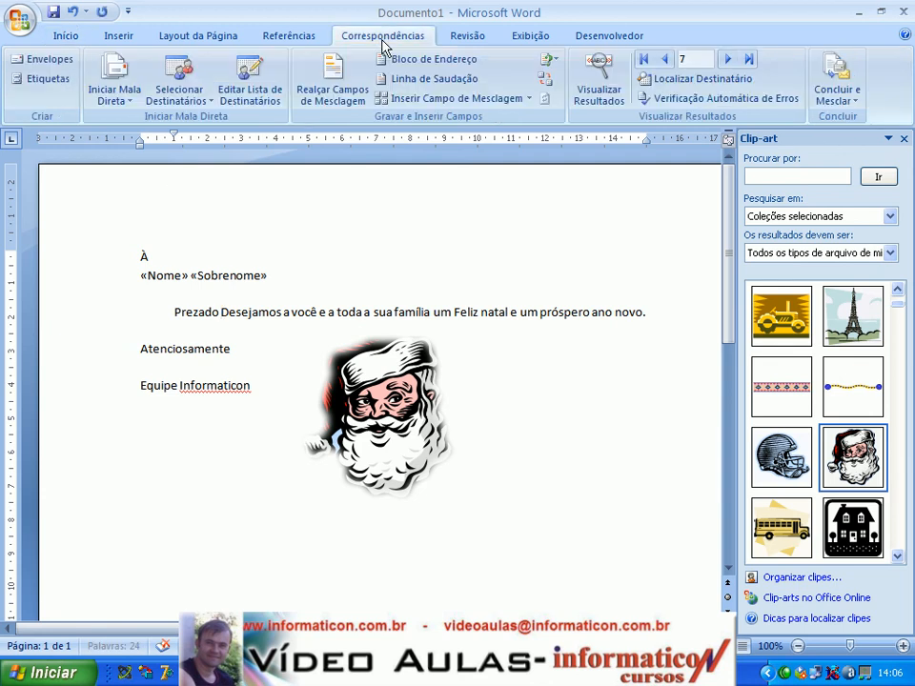
click(531, 99)
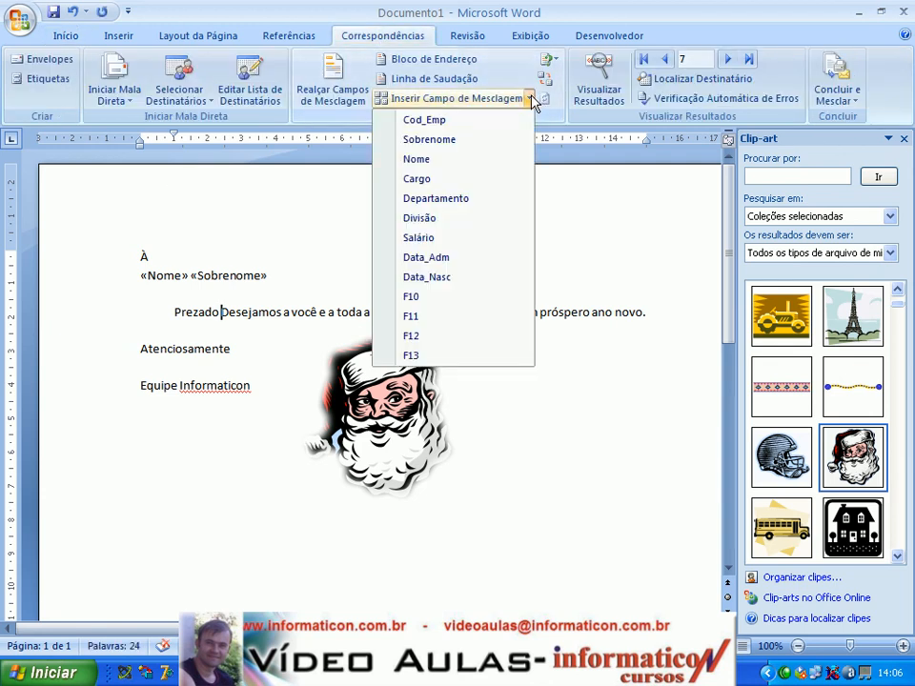
click(441, 162)
text(,)
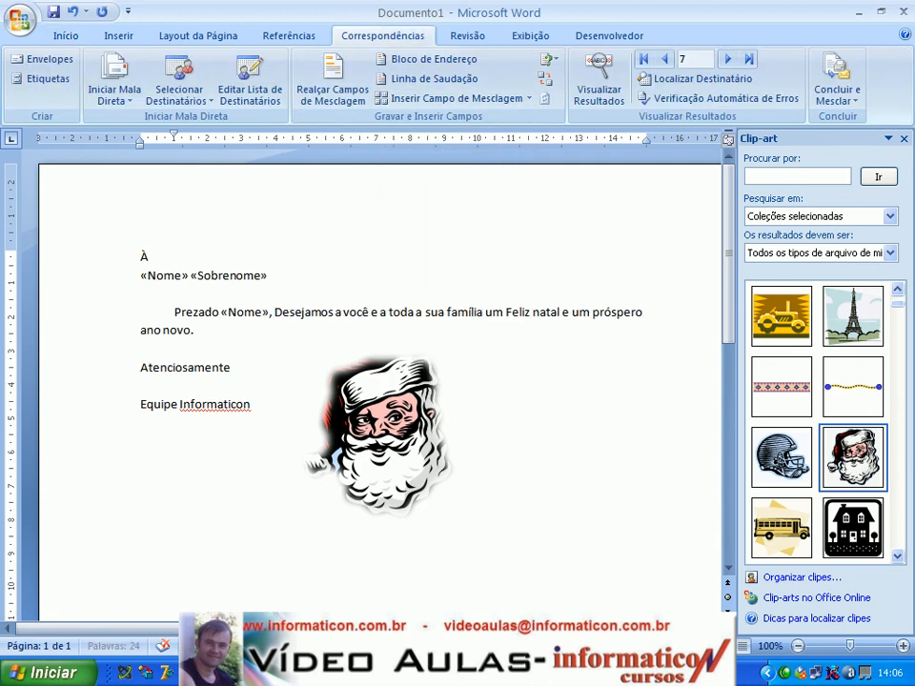
Step: Add another blank line above the body paragraph and change "Desejamos" to lowercase "desejamos"
click(203, 295)
key(Return)
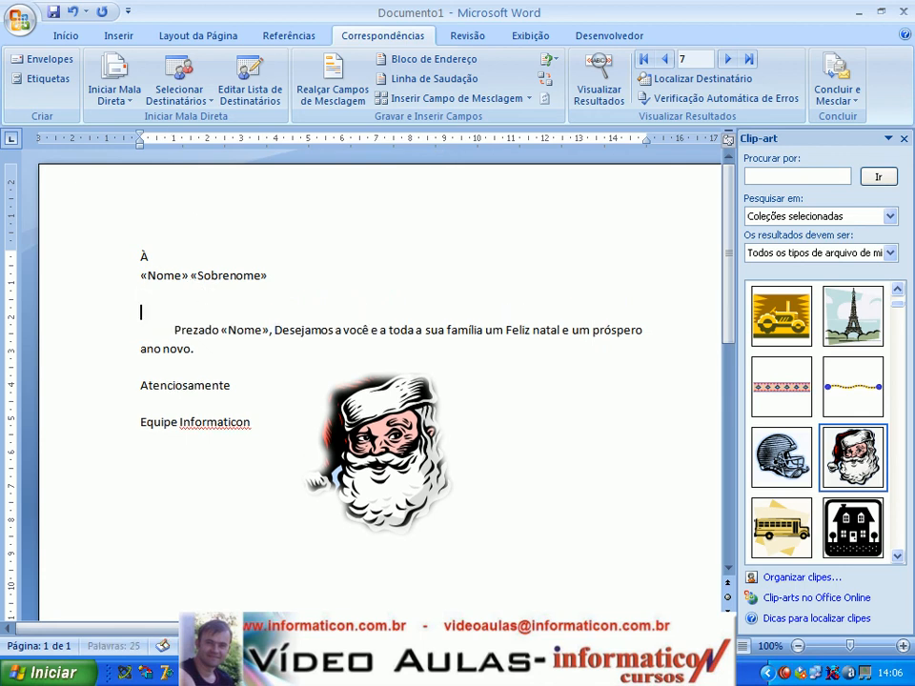
click(278, 330)
key(BackSpace)
text(d)
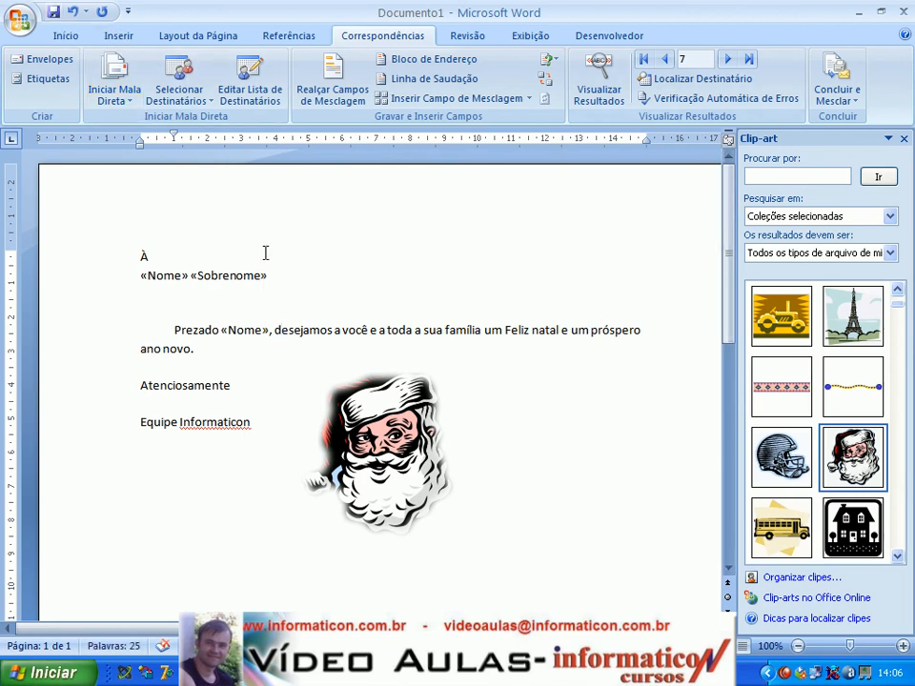
Step: Preview the merged letter for the first recipient, then consult the source list in the Excel workbook Aulas Excel.xlsx and return to Word
click(654, 67)
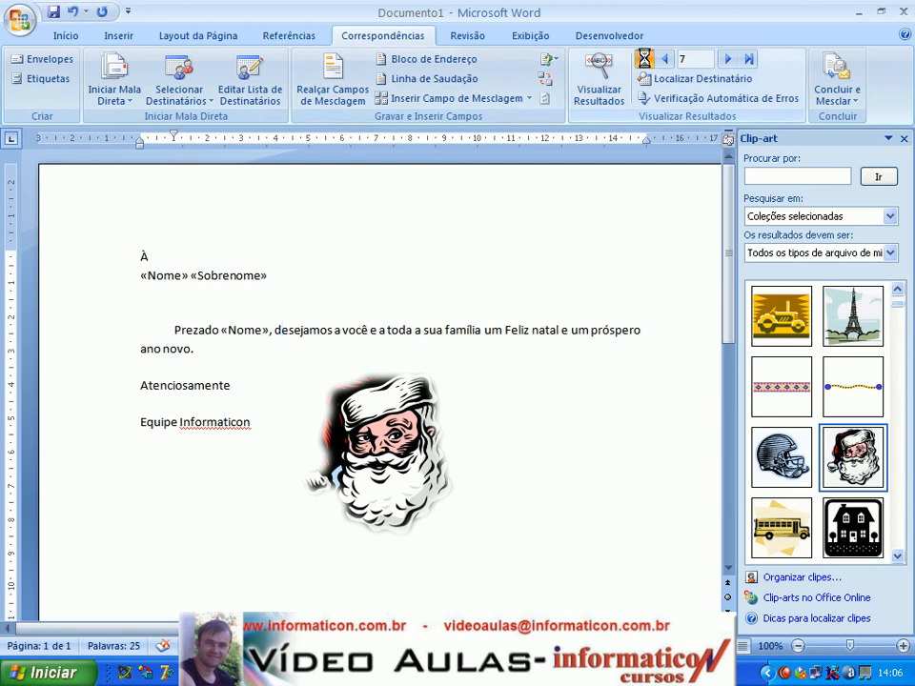
click(600, 94)
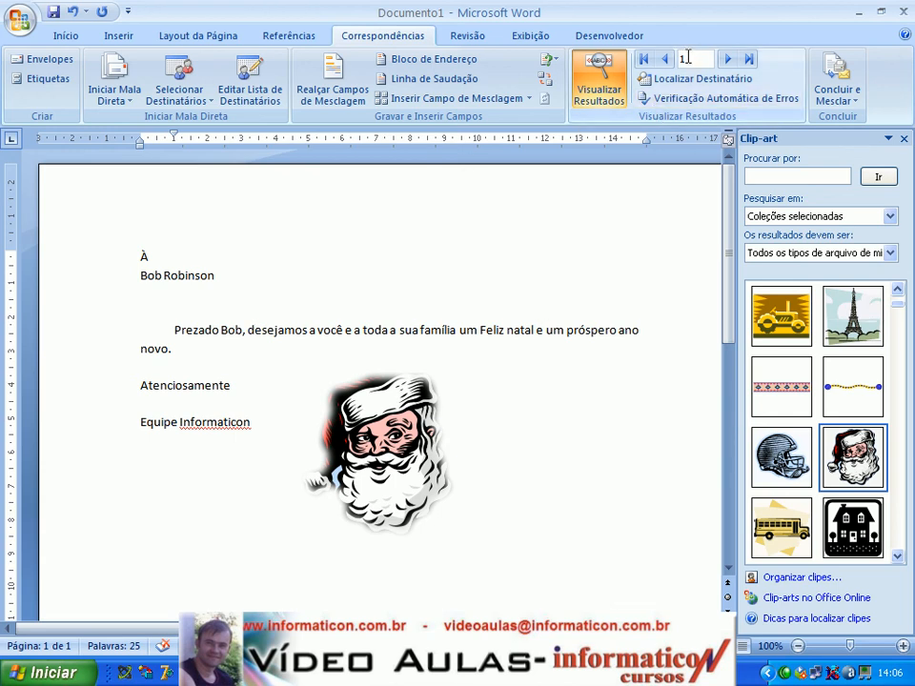
key(alt+Tab)
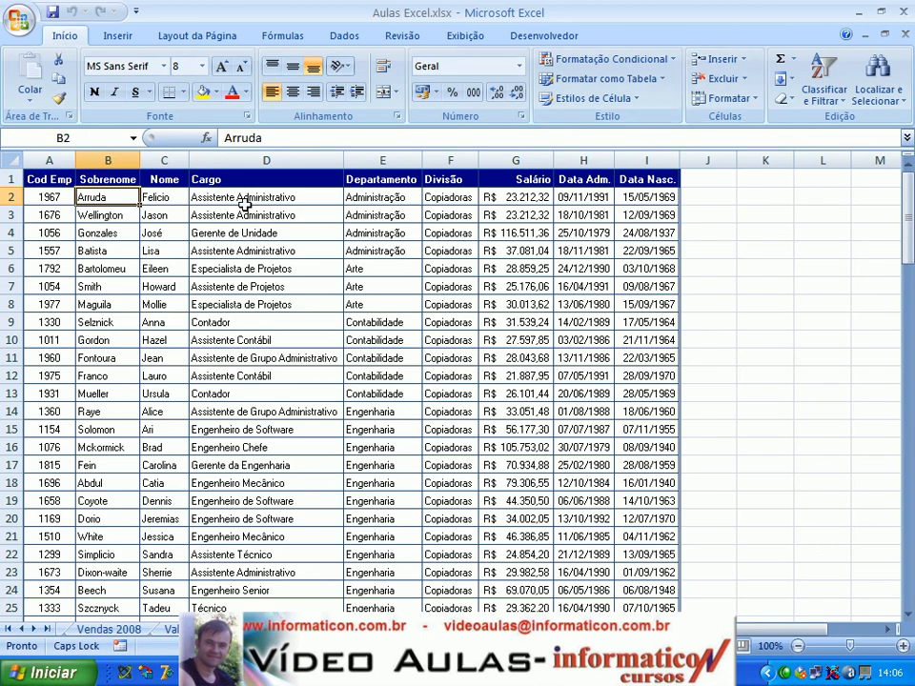
key(alt+Tab)
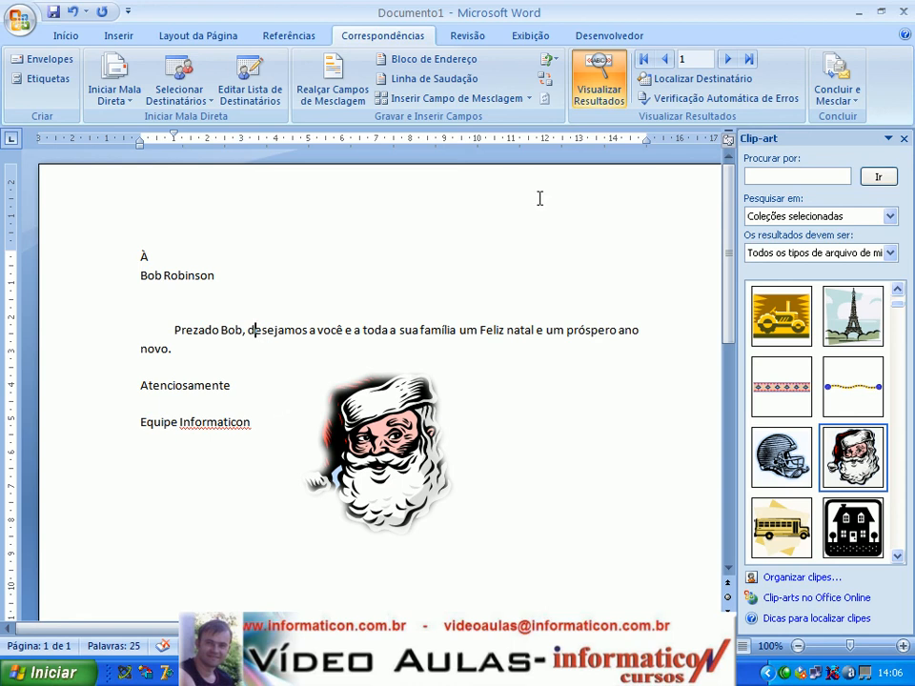
Step: Step through the merged letters recipient by recipient and finish on the last record
click(727, 59)
click(728, 59)
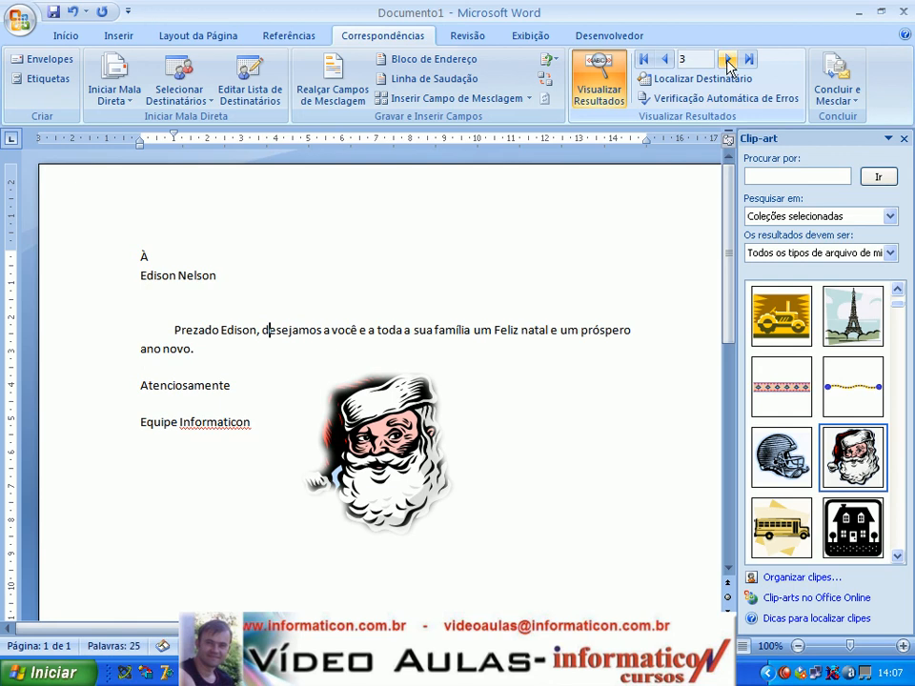
click(728, 59)
click(728, 59)
click(727, 59)
click(727, 60)
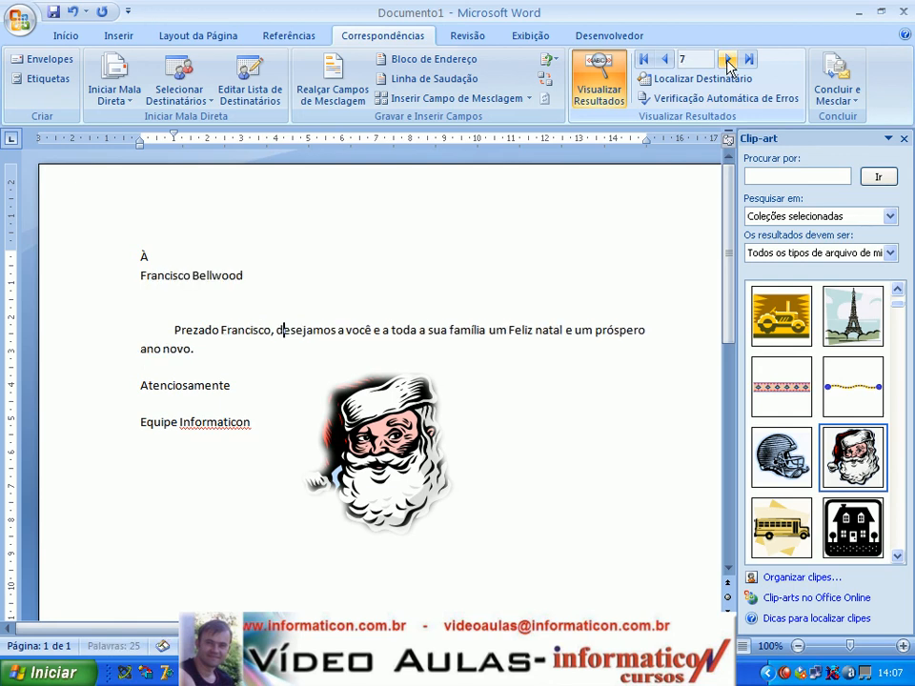
click(727, 59)
click(727, 59)
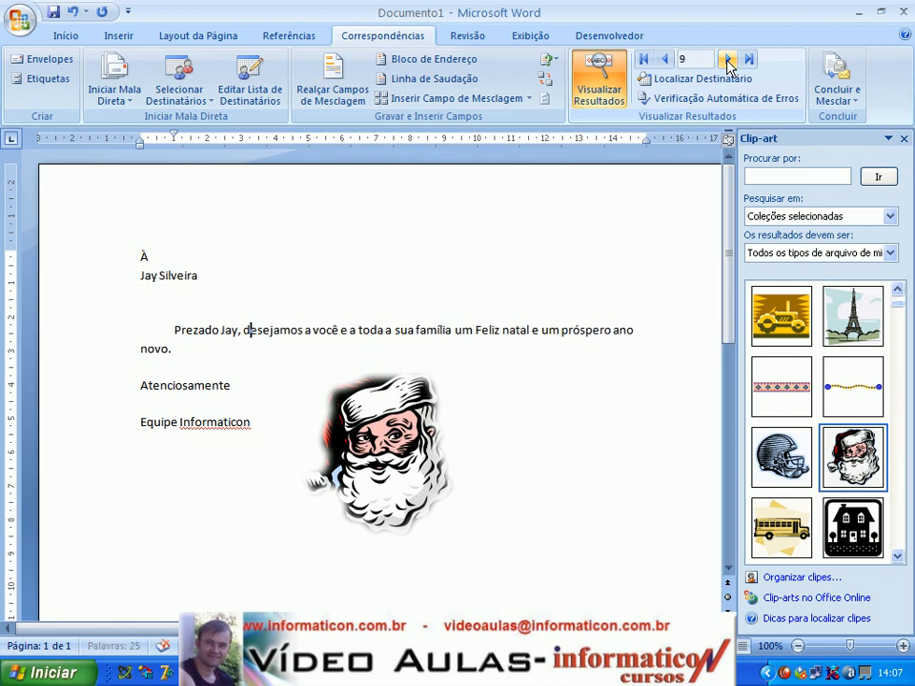
click(727, 60)
click(728, 59)
click(749, 59)
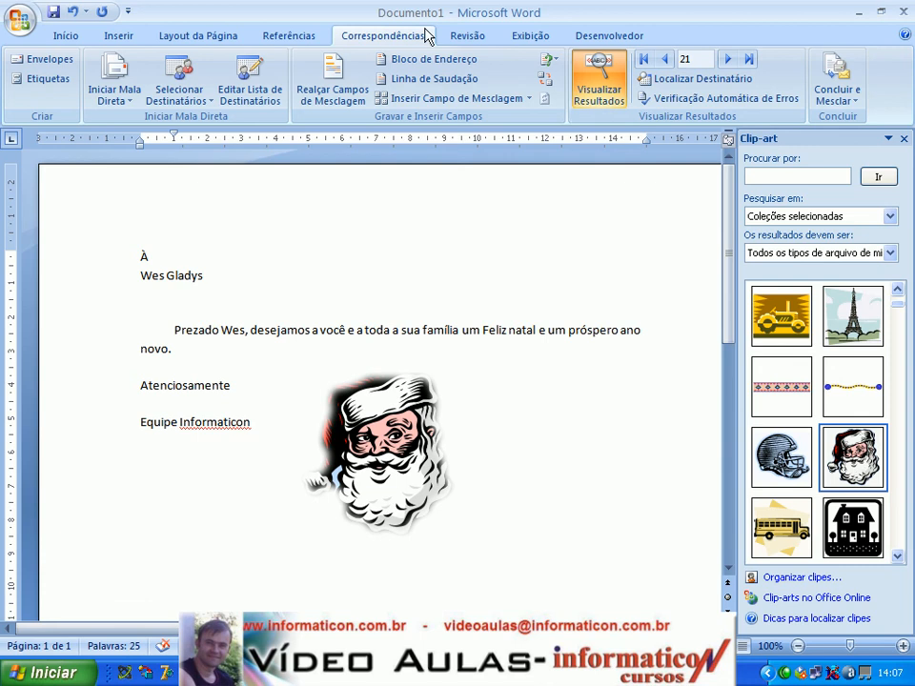
Step: Remove the Salário and Divisão filter conditions from the mail merge recipient list and preview the last recipient's letter
click(529, 99)
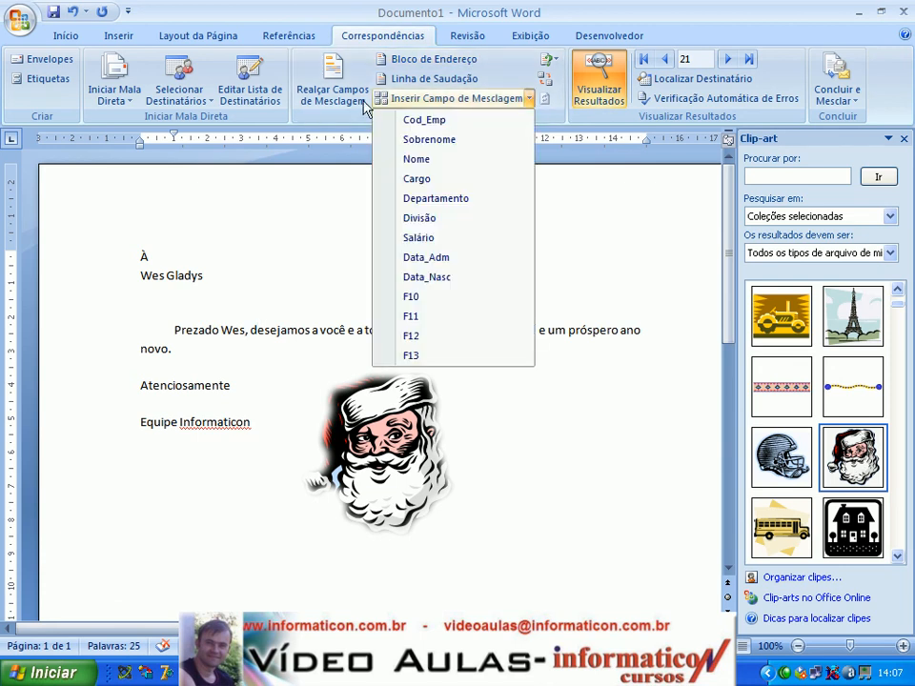
click(250, 93)
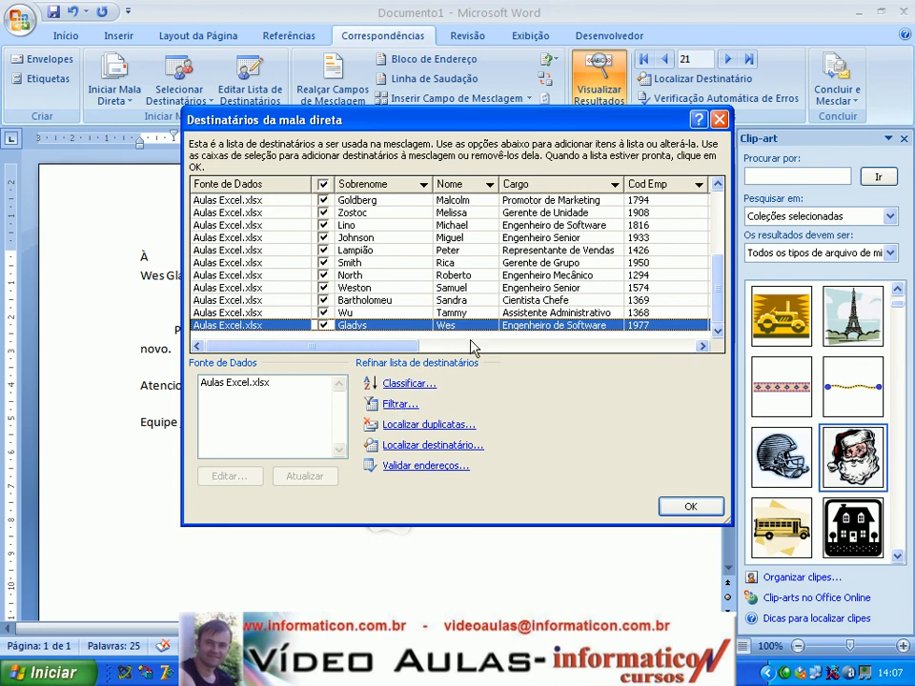
click(386, 404)
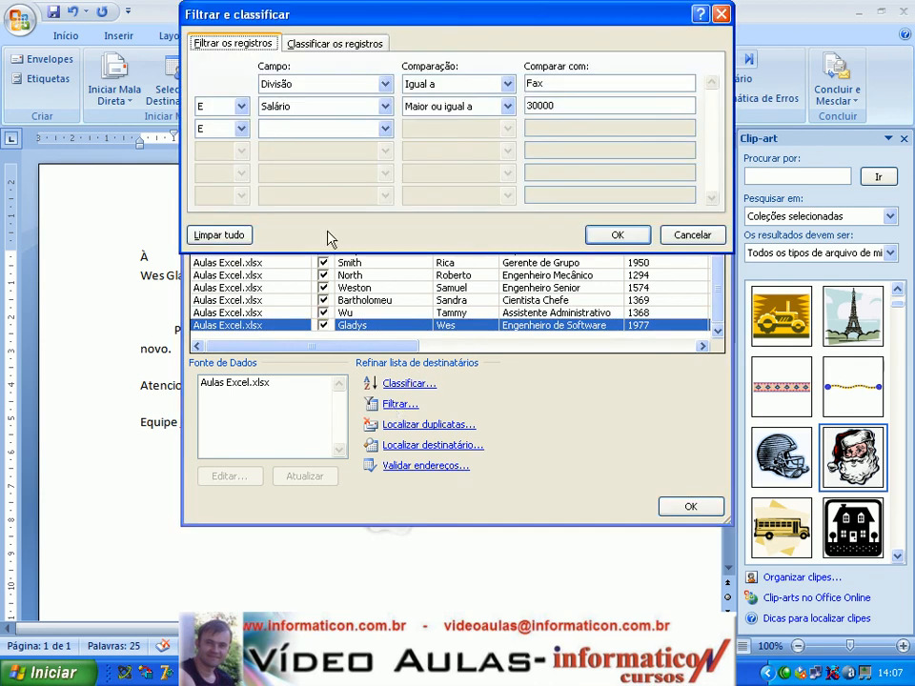
click(387, 106)
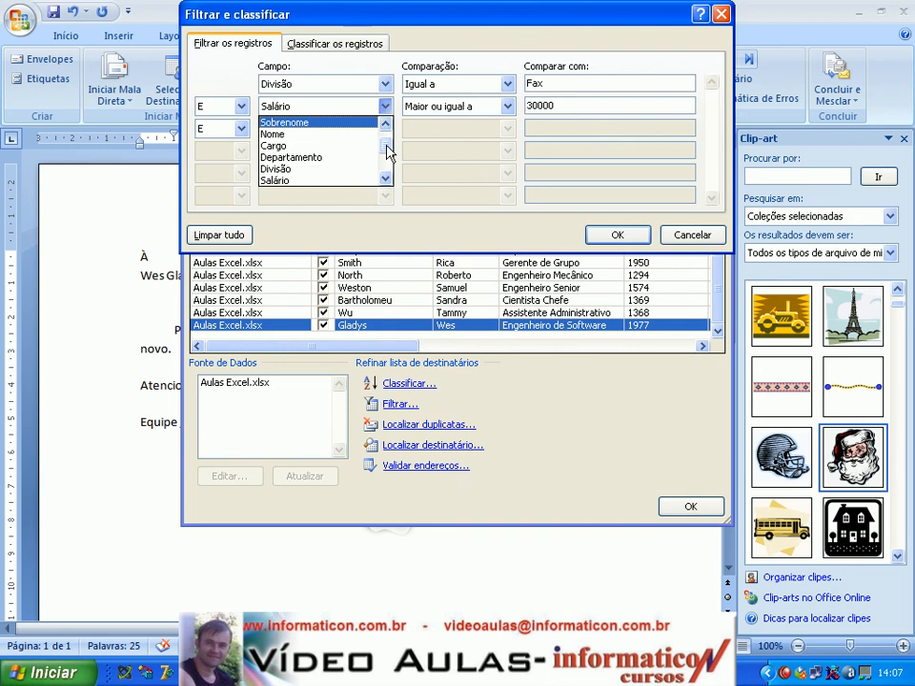
drag(387, 147, 385, 133)
click(361, 124)
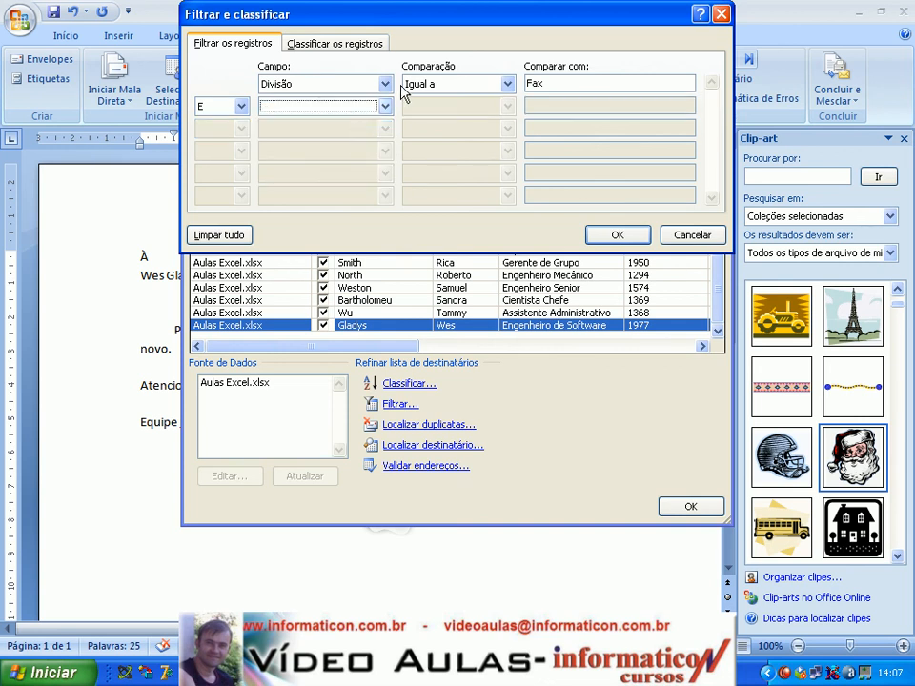
click(389, 84)
click(385, 100)
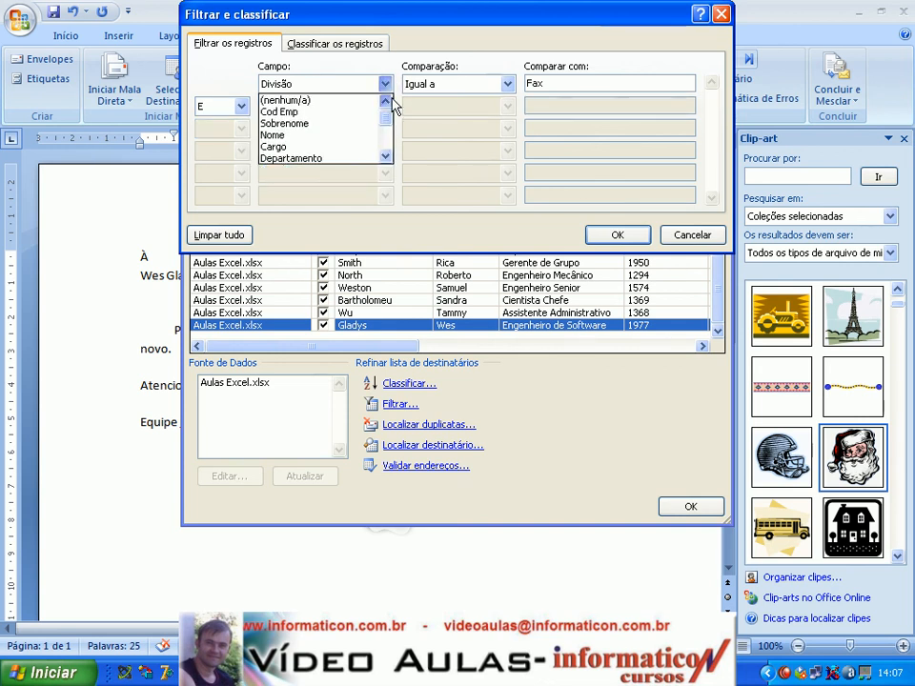
click(362, 101)
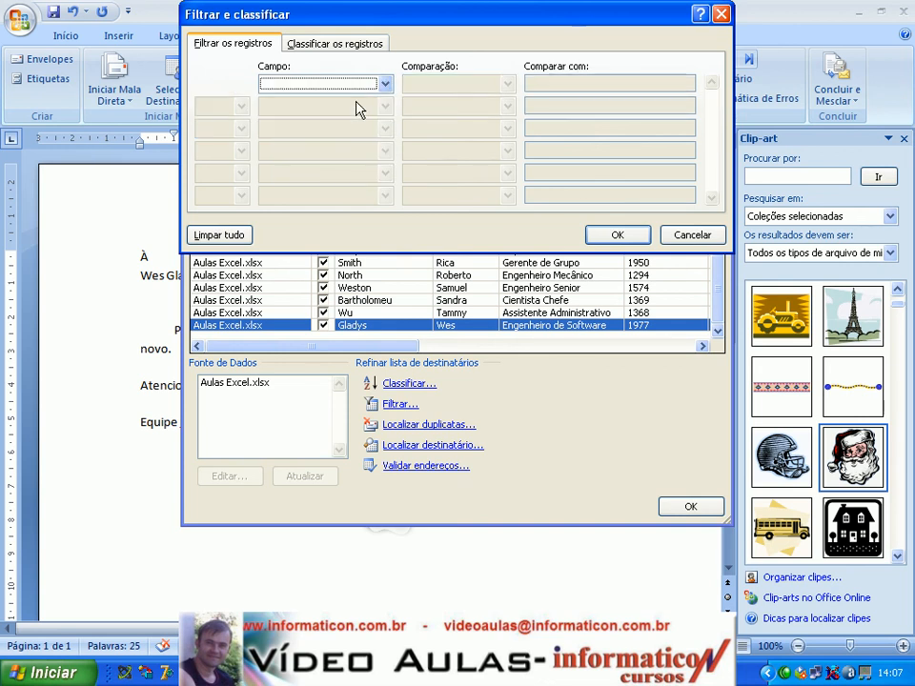
click(332, 44)
click(615, 232)
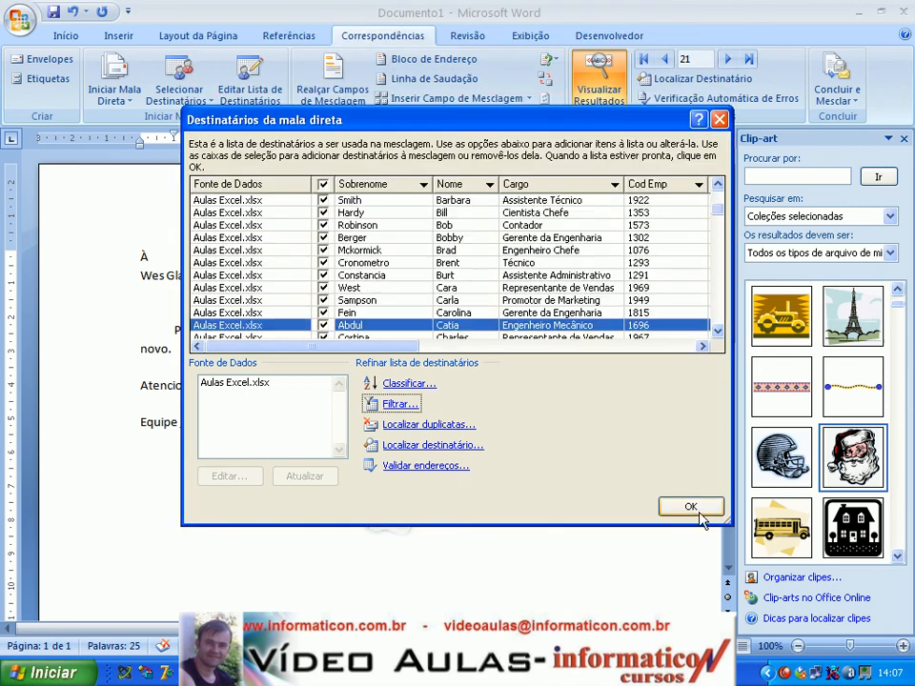
click(690, 508)
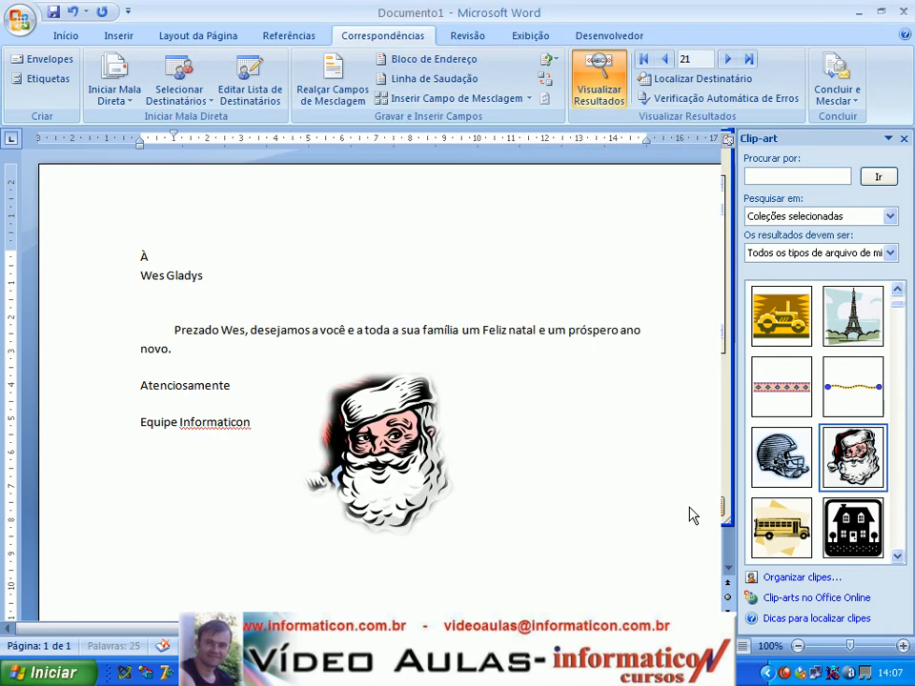
click(750, 61)
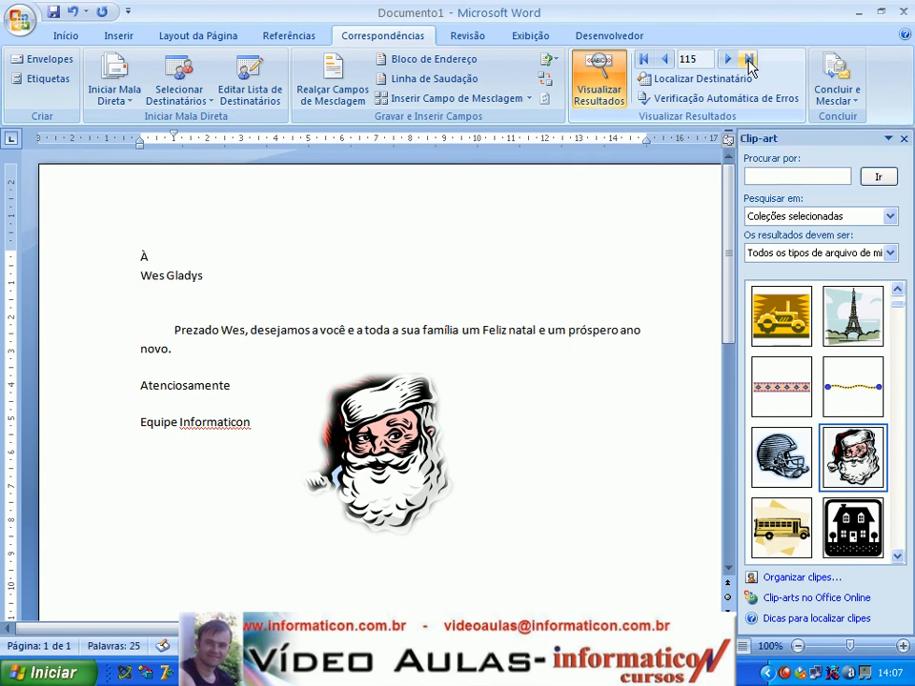